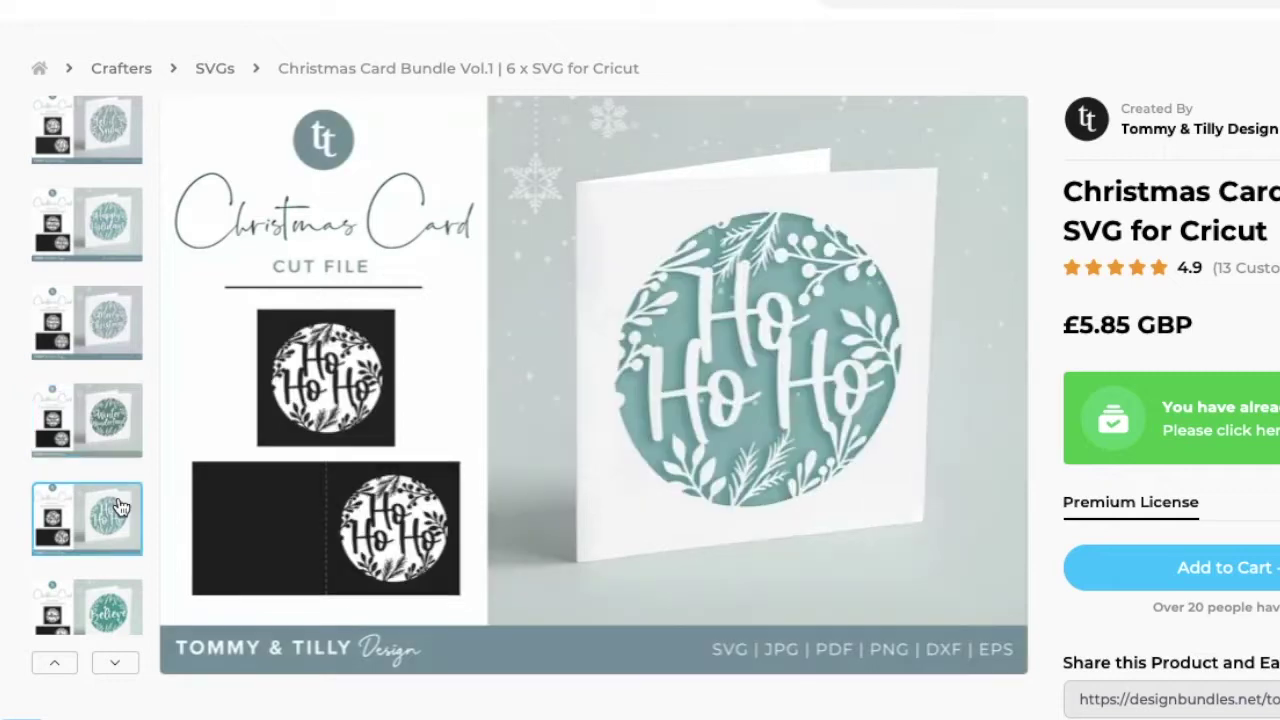
Step: Review the Christmas Card Bundle's preview images and read its description for the supplied file formats and recommended card size
{"action": "scroll", "coordinate": [120, 508], "scroll_direction": "down", "scroll_amount": 1}
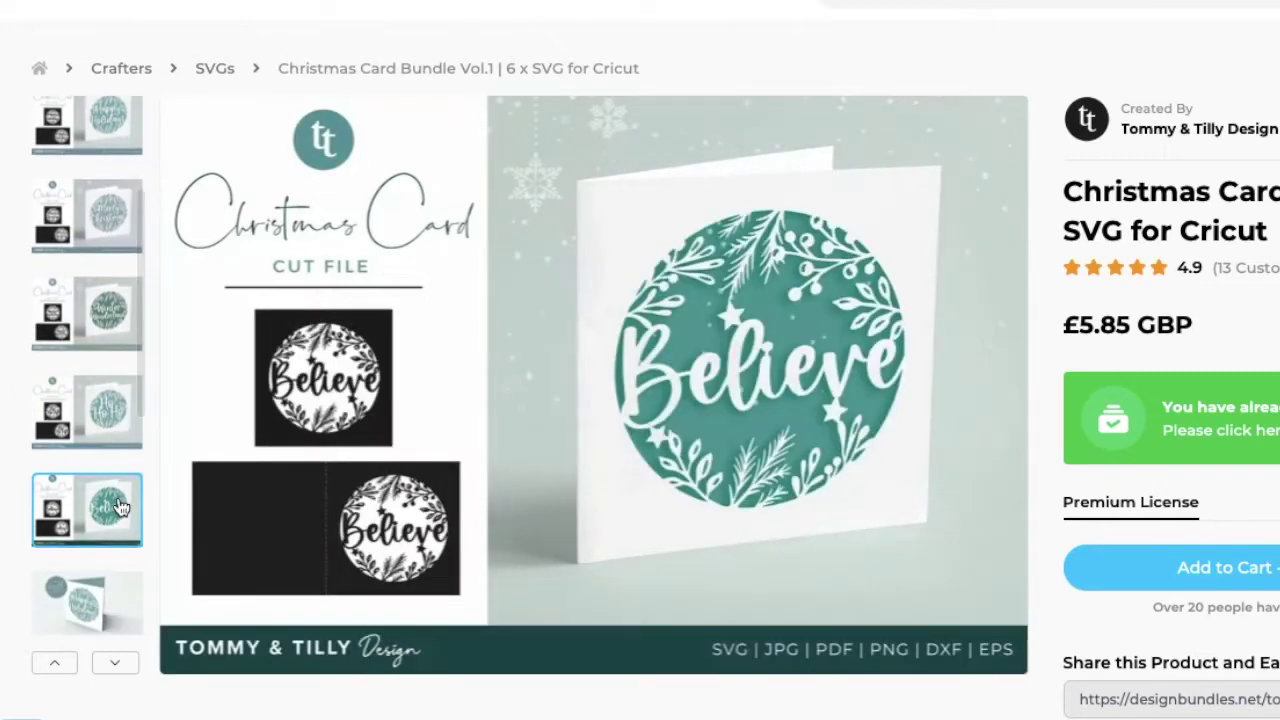
{"action": "left_click", "coordinate": [99, 597]}
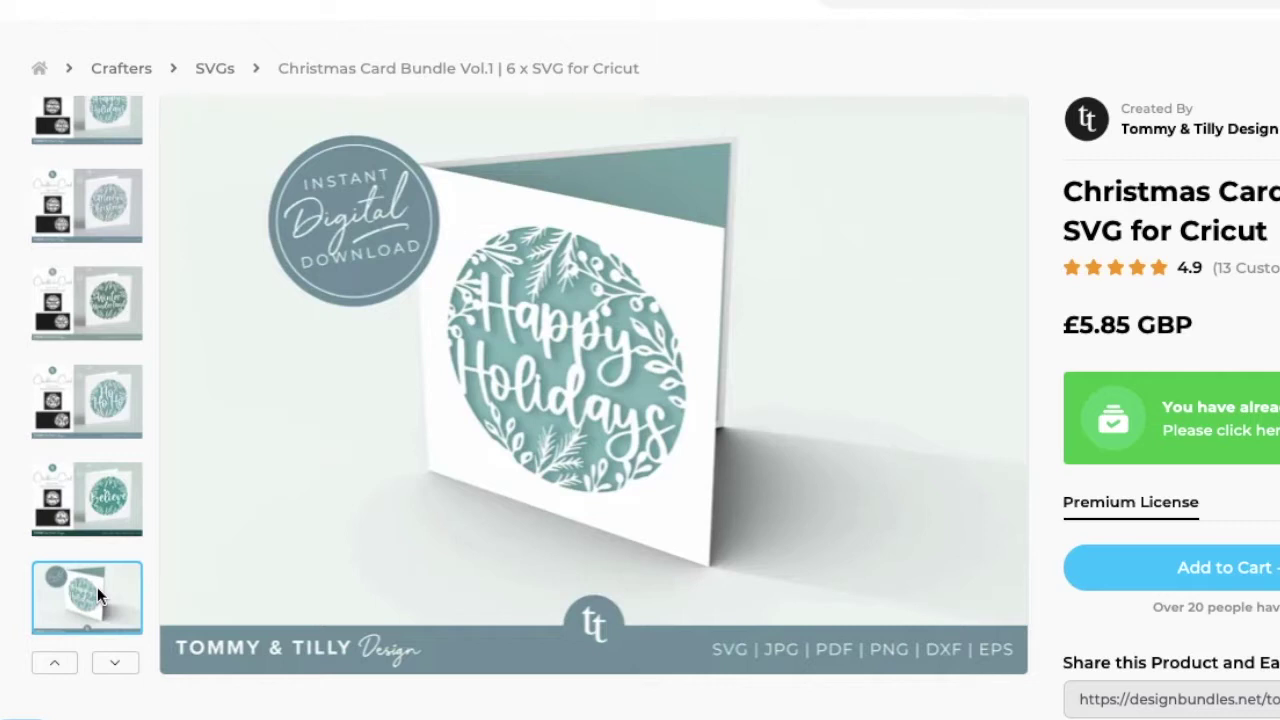
{"action": "scroll", "coordinate": [97, 587], "scroll_direction": "down", "scroll_amount": 4}
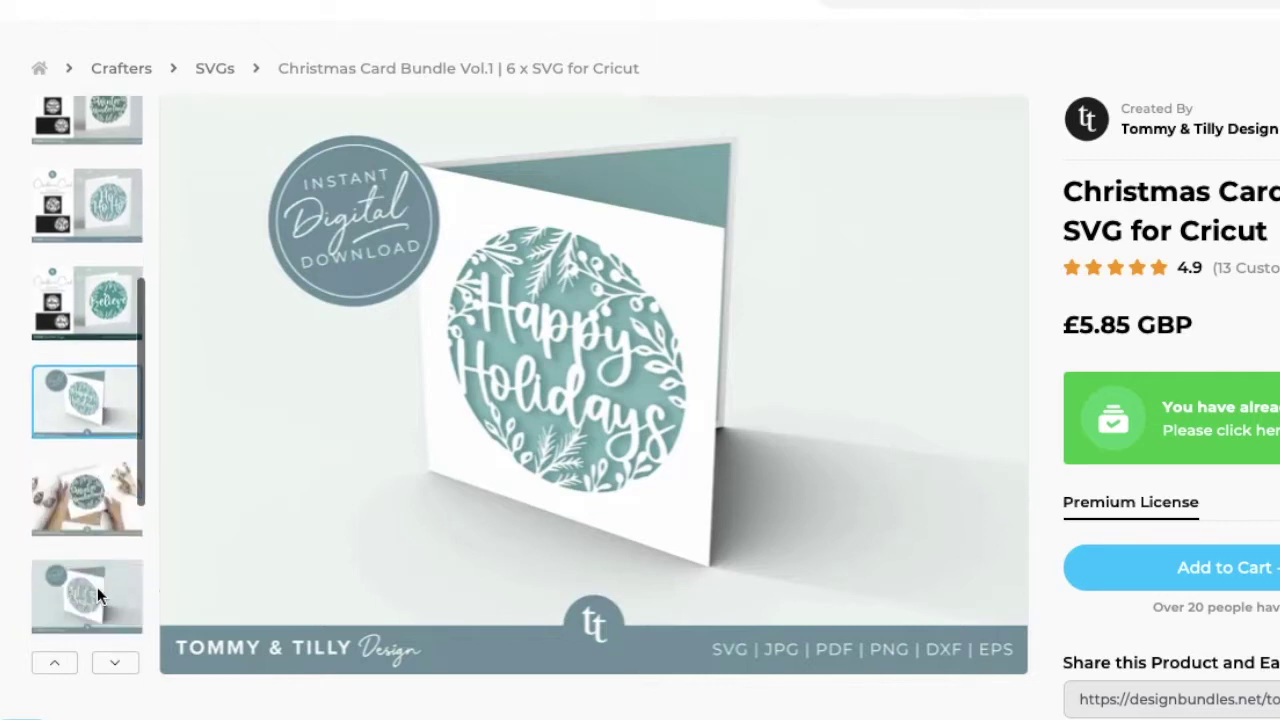
{"action": "scroll", "coordinate": [728, 488], "scroll_direction": "down", "scroll_amount": 1}
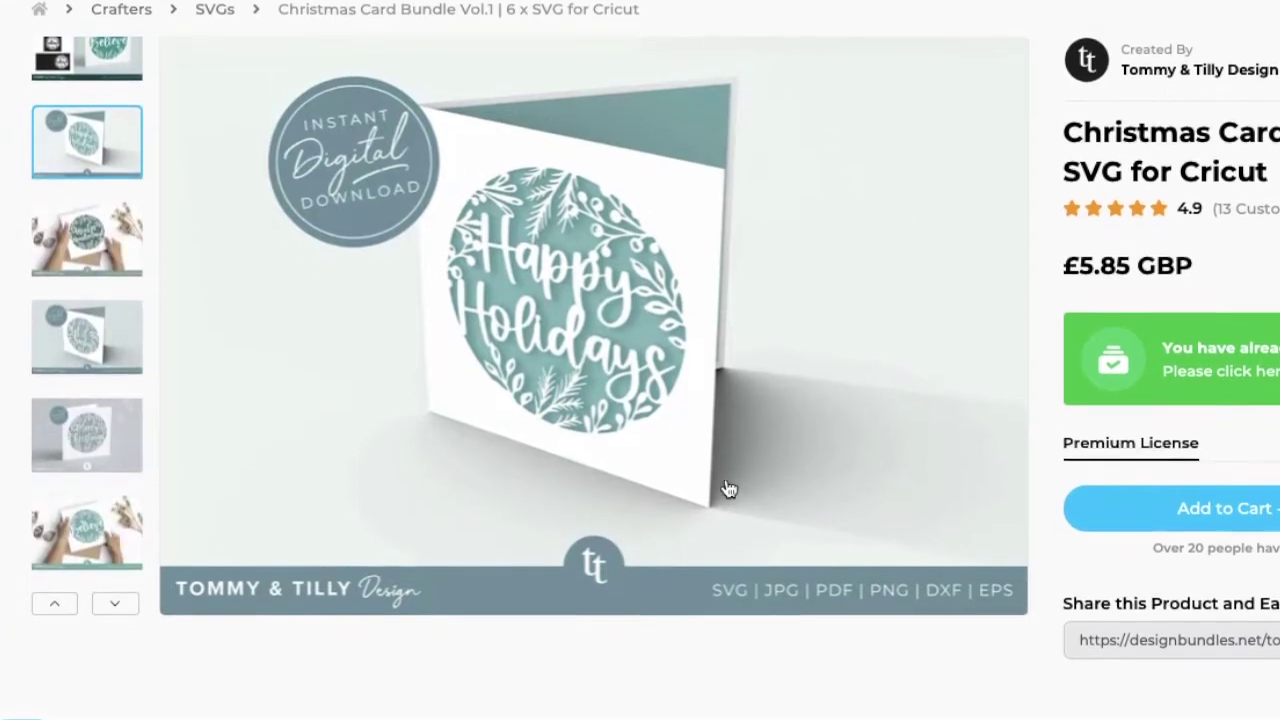
{"action": "scroll", "coordinate": [728, 488], "scroll_direction": "down", "scroll_amount": 6}
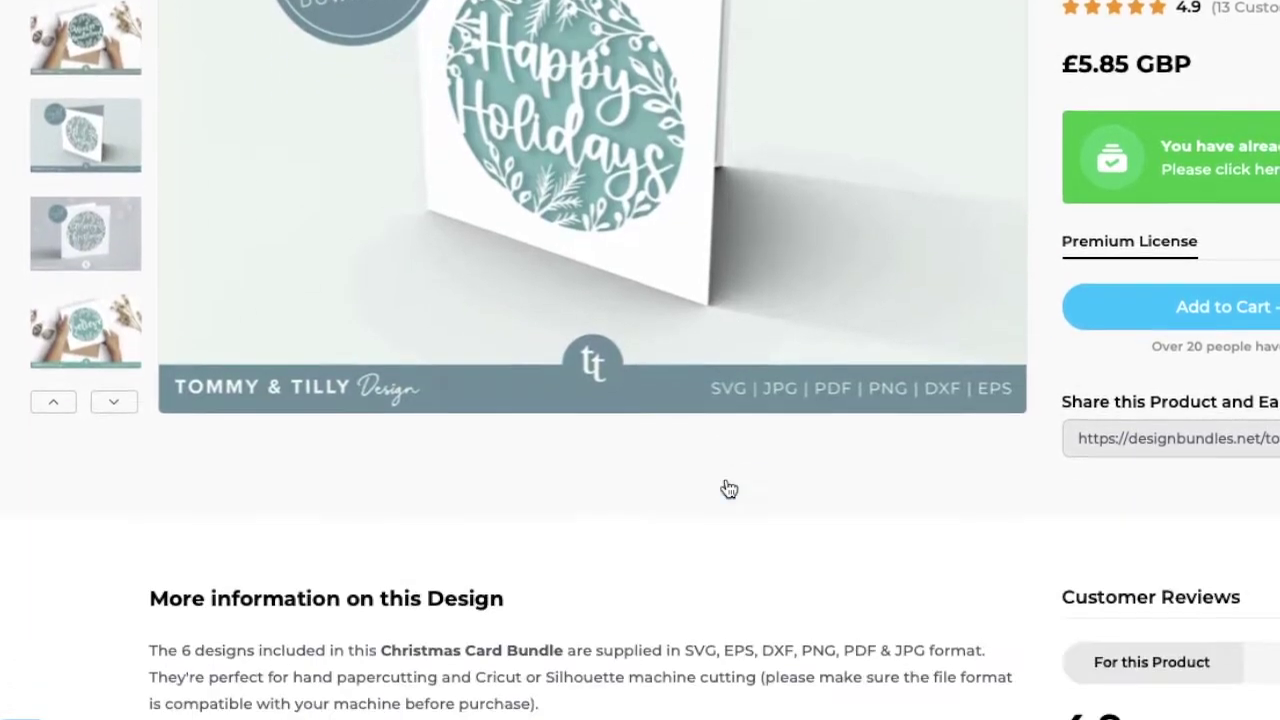
{"action": "scroll", "coordinate": [728, 488], "scroll_direction": "down", "scroll_amount": 1}
{"action": "scroll", "coordinate": [727, 487], "scroll_direction": "down", "scroll_amount": 2}
{"action": "scroll", "coordinate": [725, 487], "scroll_direction": "down", "scroll_amount": 2}
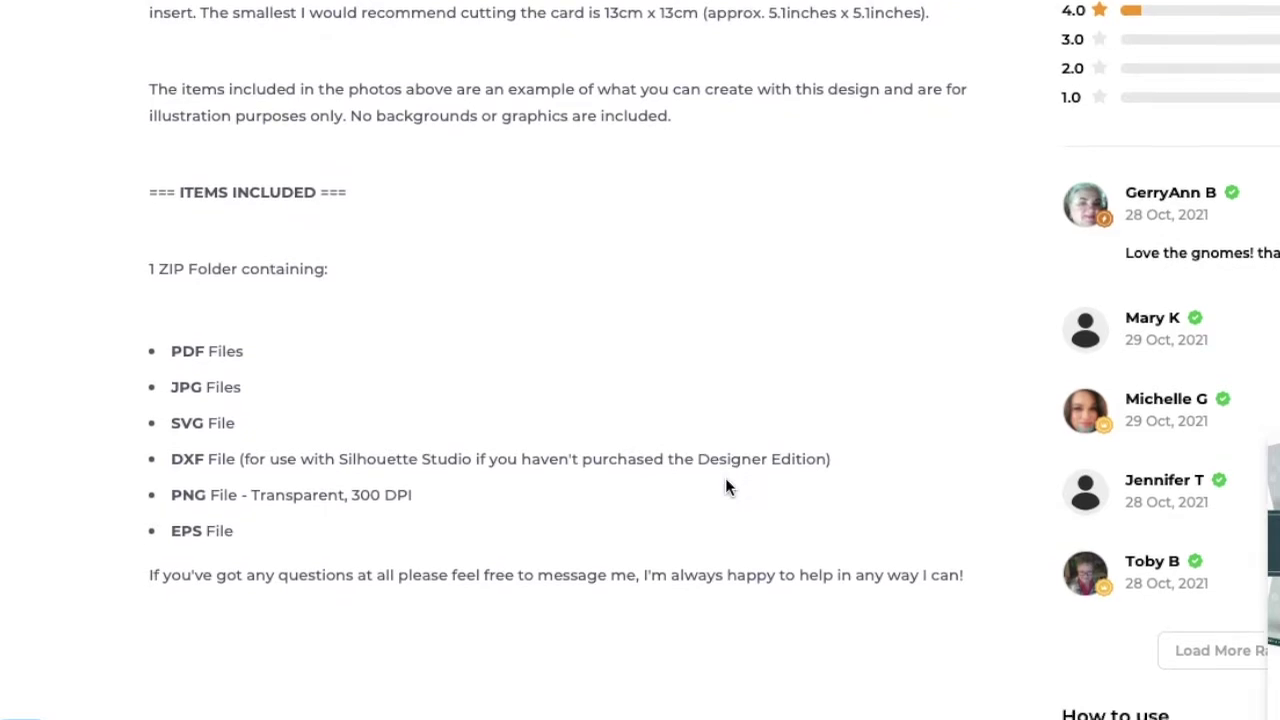
{"action": "scroll", "coordinate": [725, 487], "scroll_direction": "up", "scroll_amount": 3}
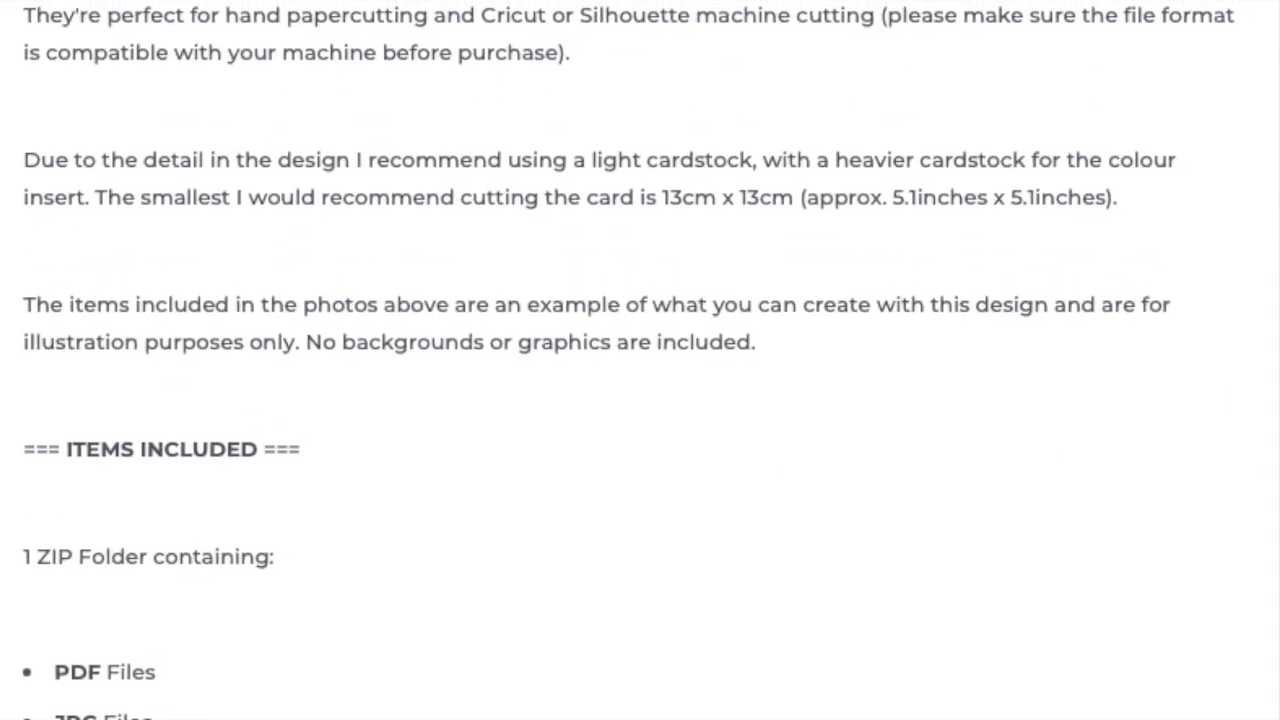
{"action": "scroll", "coordinate": [629, 362], "scroll_direction": "up", "scroll_amount": 1}
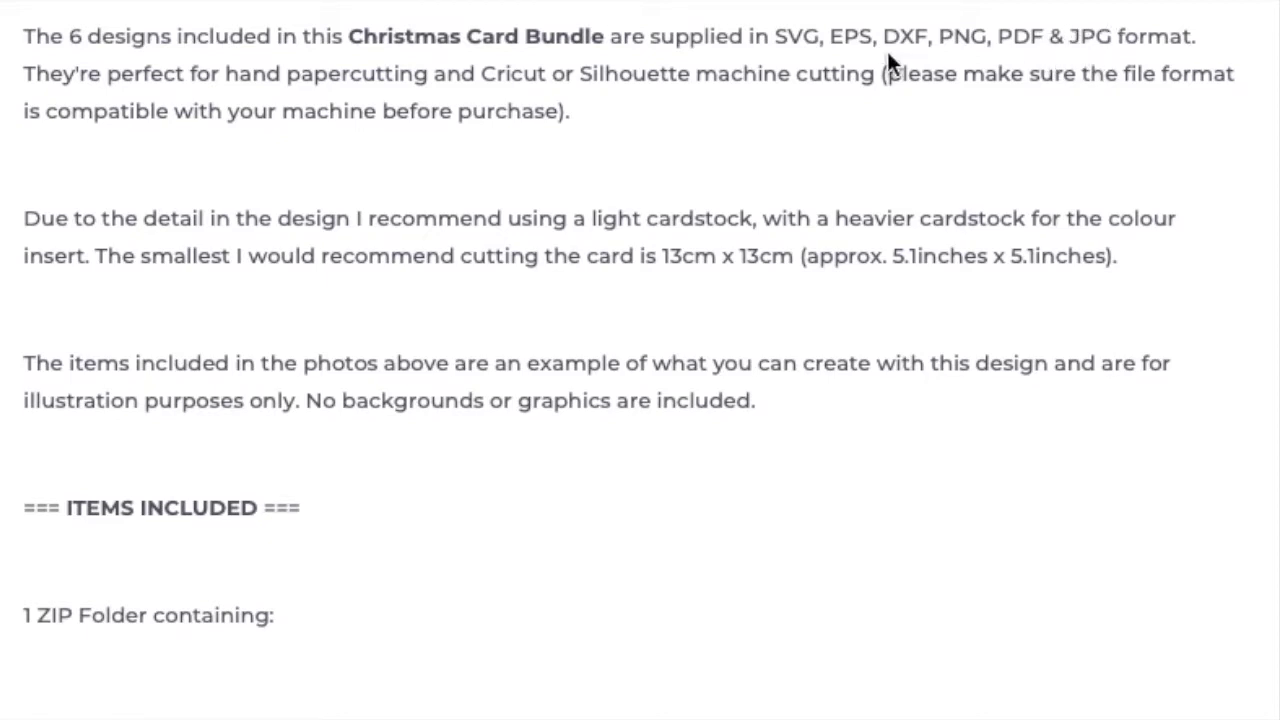
{"action": "left_click_drag", "start_coordinate": [791, 40], "coordinate": [822, 44]}
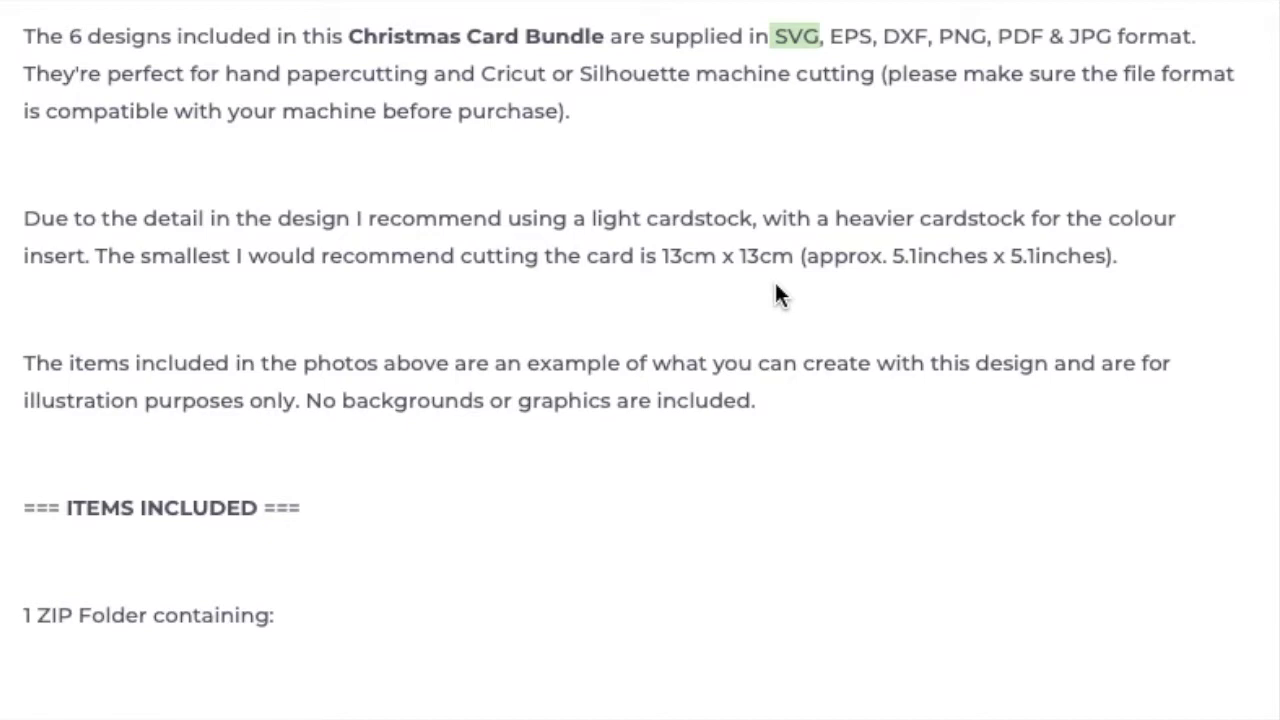
{"action": "scroll", "coordinate": [366, 372], "scroll_direction": "up", "scroll_amount": 1}
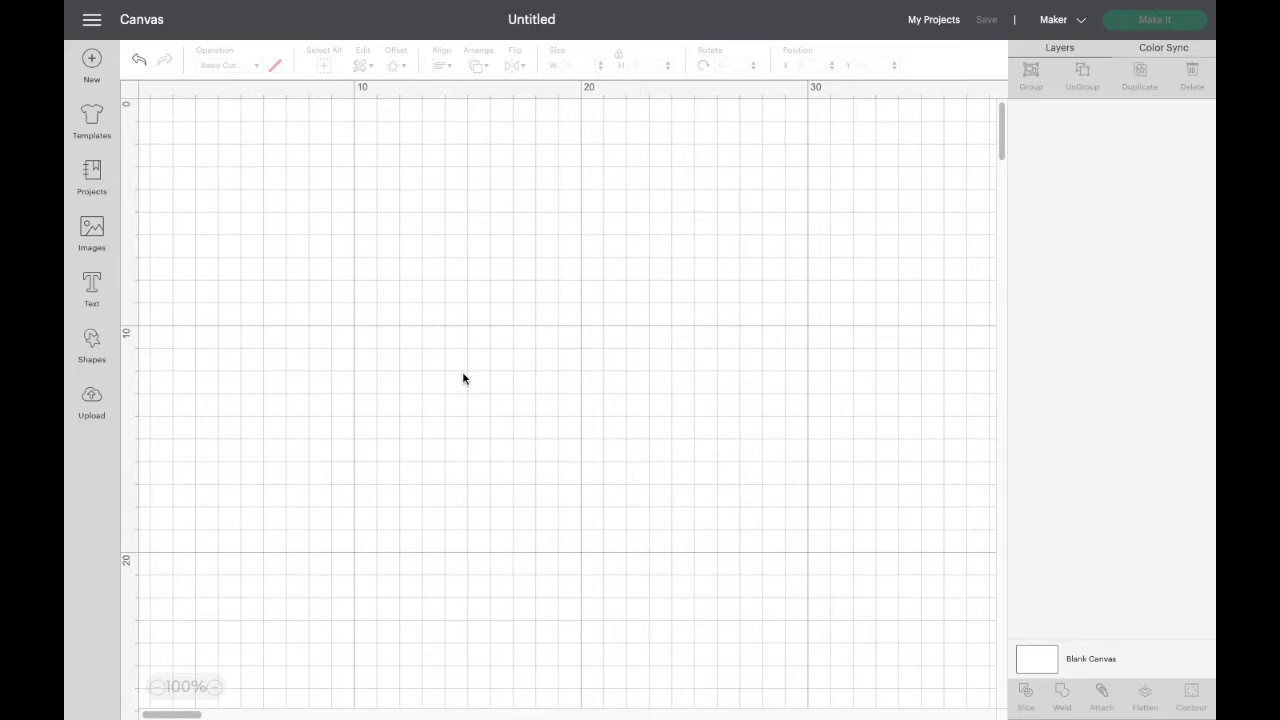
Step: Choose Merry Christmas - SQUARE.svg from the bundle's Merry Christmas SVG folder as a new image upload
{"action": "left_click", "coordinate": [92, 398]}
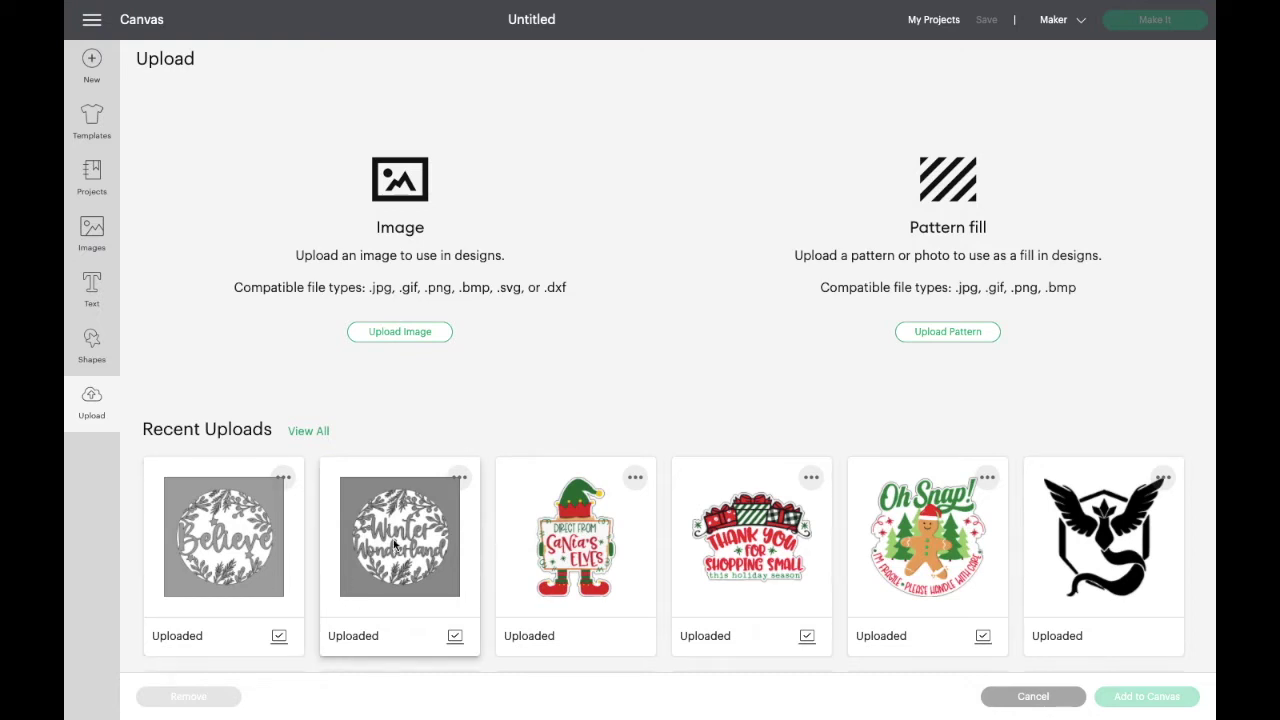
{"action": "left_click", "coordinate": [409, 331]}
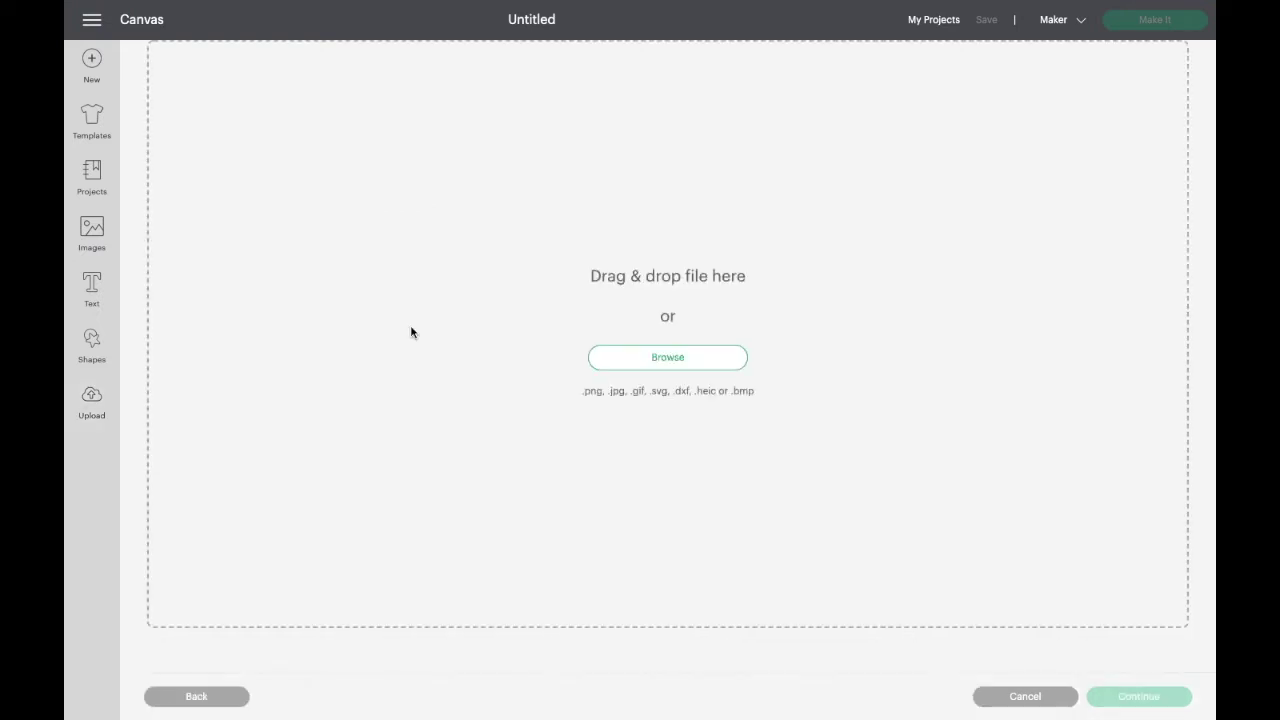
{"action": "left_click", "coordinate": [652, 362]}
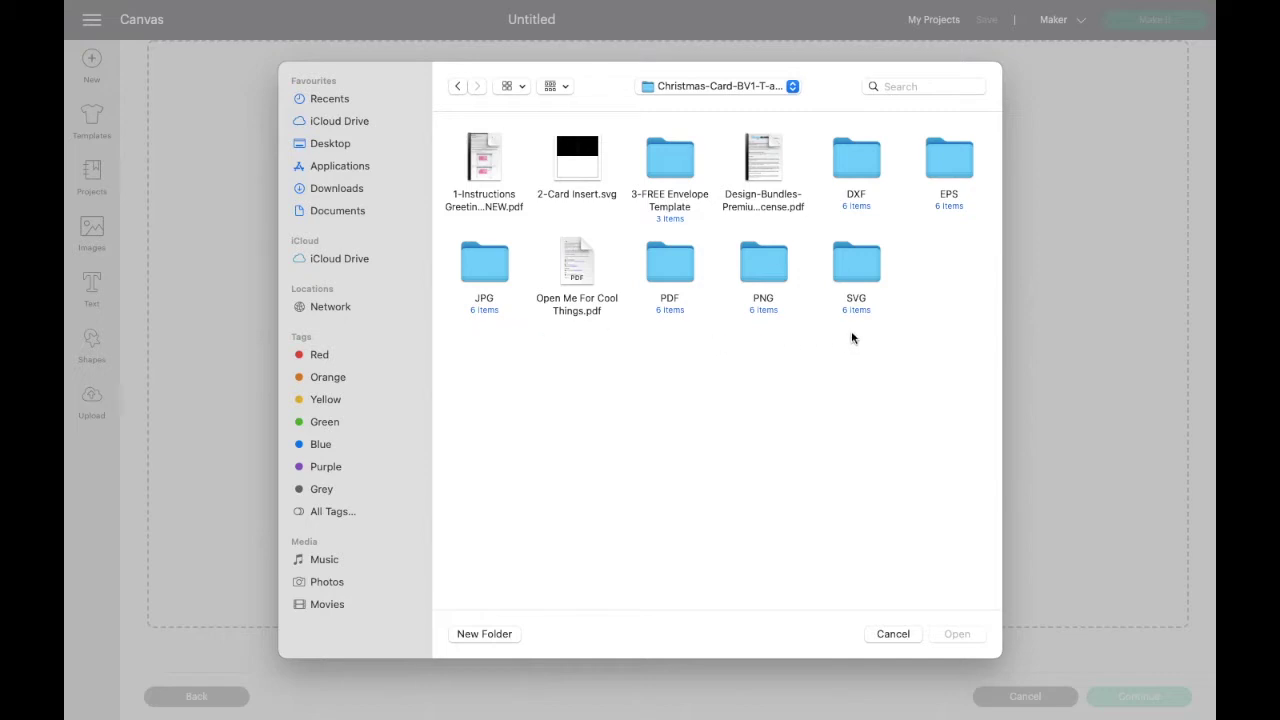
{"action": "double_click", "coordinate": [857, 265]}
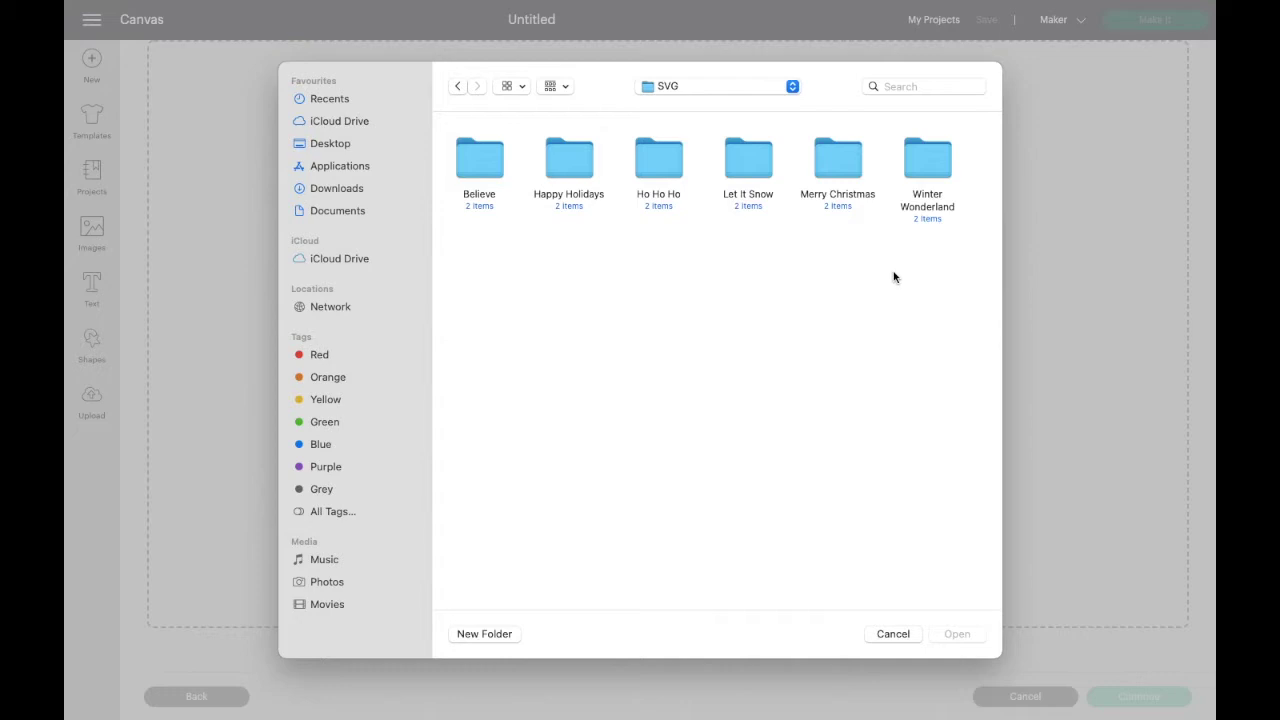
{"action": "double_click", "coordinate": [841, 152]}
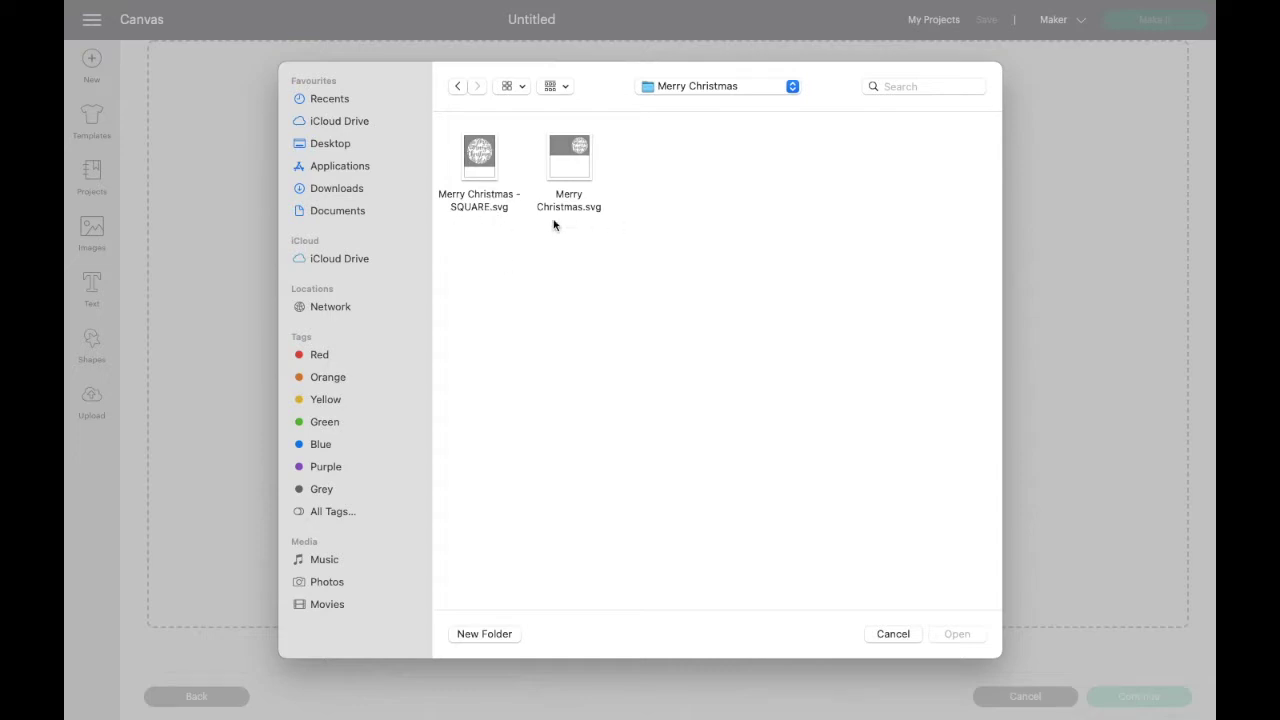
{"action": "left_click", "coordinate": [483, 160]}
{"action": "double_click", "coordinate": [483, 161]}
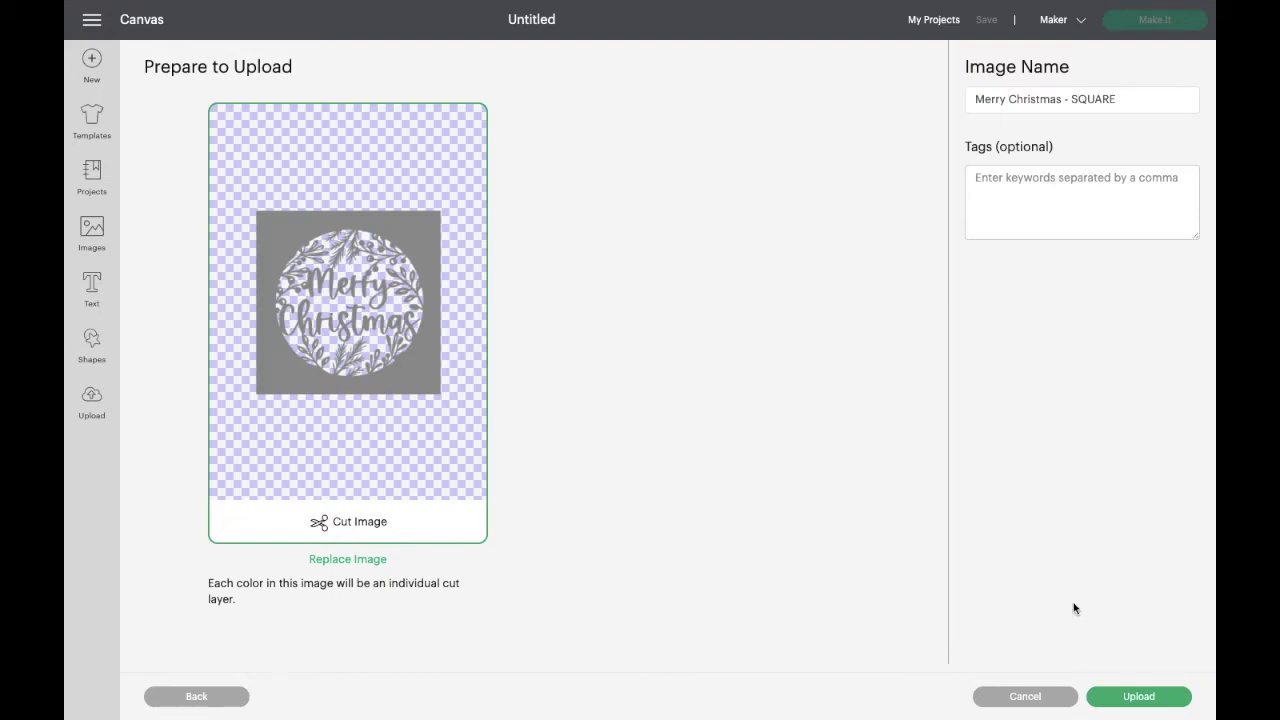
Step: Upload the Merry Christmas - SQUARE image, add it to the canvas and move it to about X 8, Y 4 cm
{"action": "left_click", "coordinate": [1120, 698]}
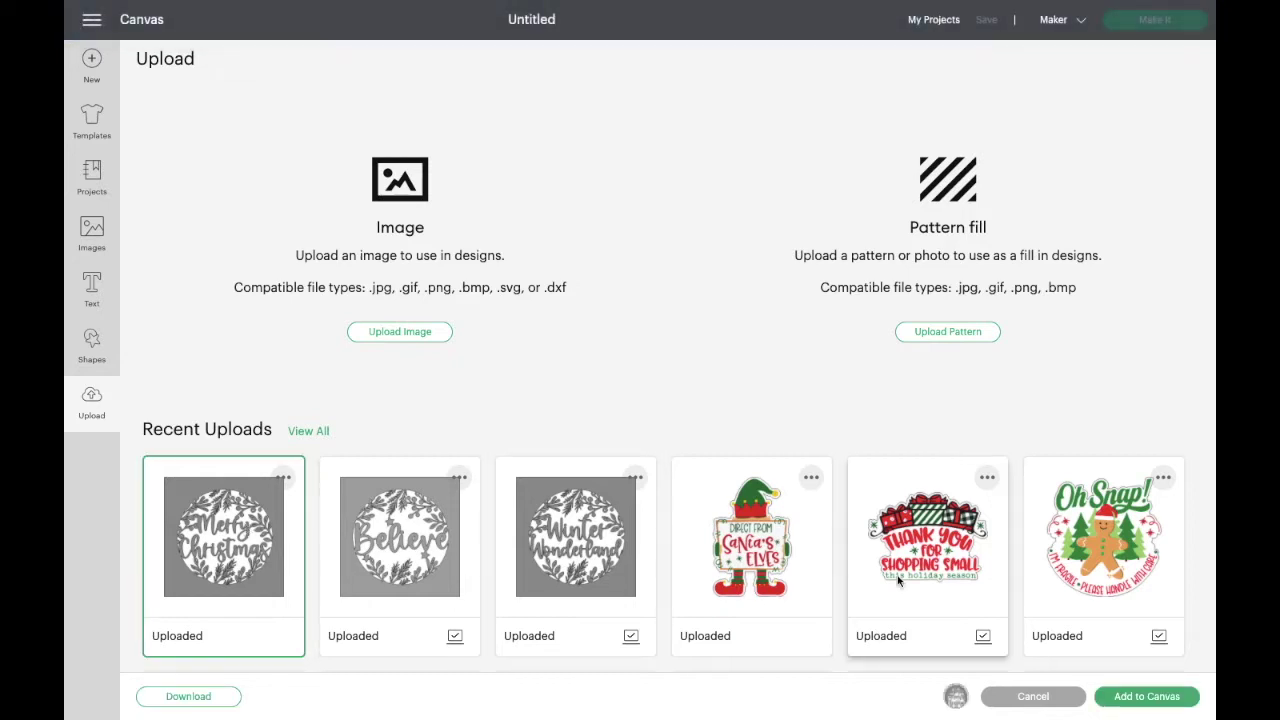
{"action": "left_click", "coordinate": [1120, 705]}
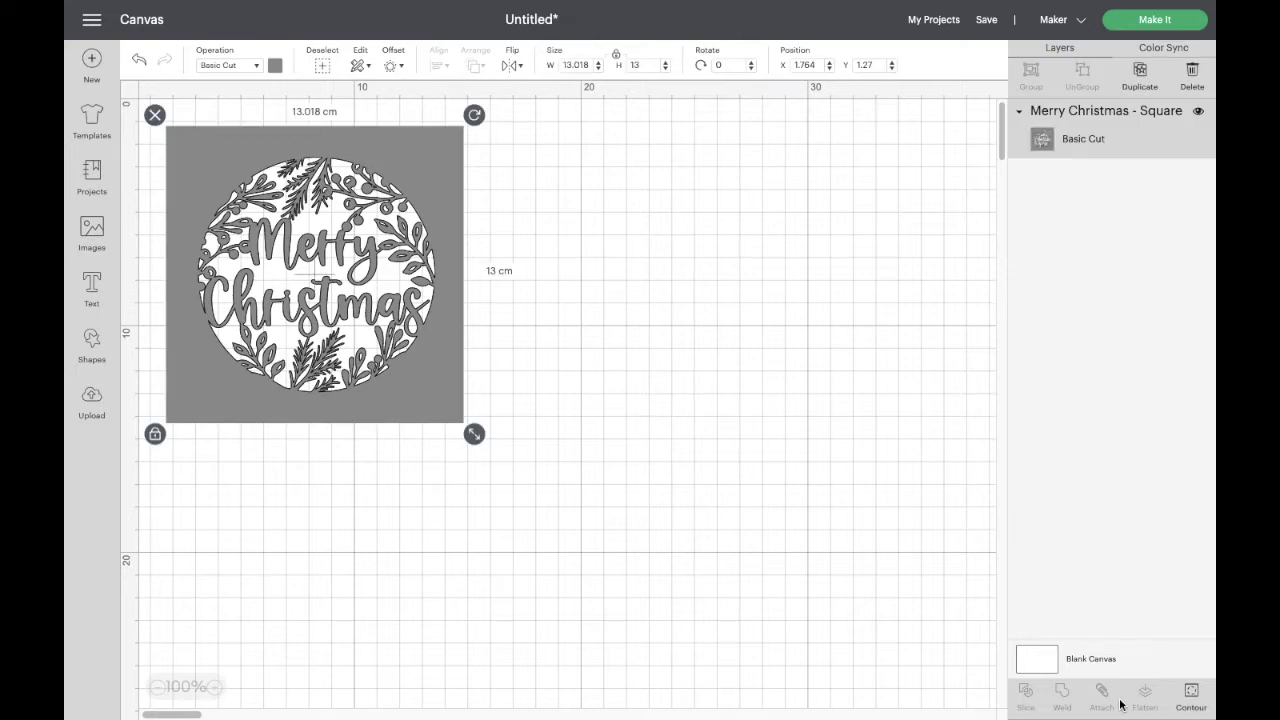
{"action": "left_click_drag", "start_coordinate": [433, 404], "coordinate": [572, 461]}
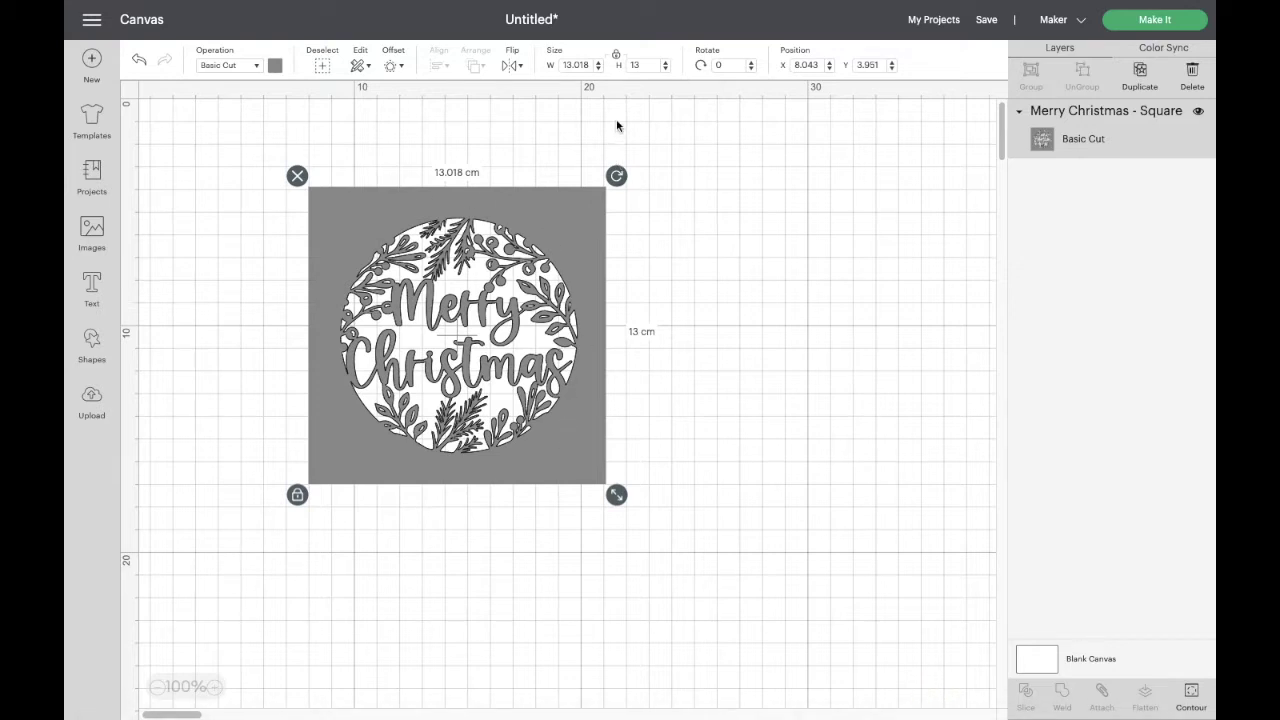
Step: Resize the Merry Christmas square to exactly 14.5 × 14.5 cm, unlocking its proportions only for the height, and proceed to making the project
{"action": "left_click", "coordinate": [589, 64]}
{"action": "key", "text": "Return"}
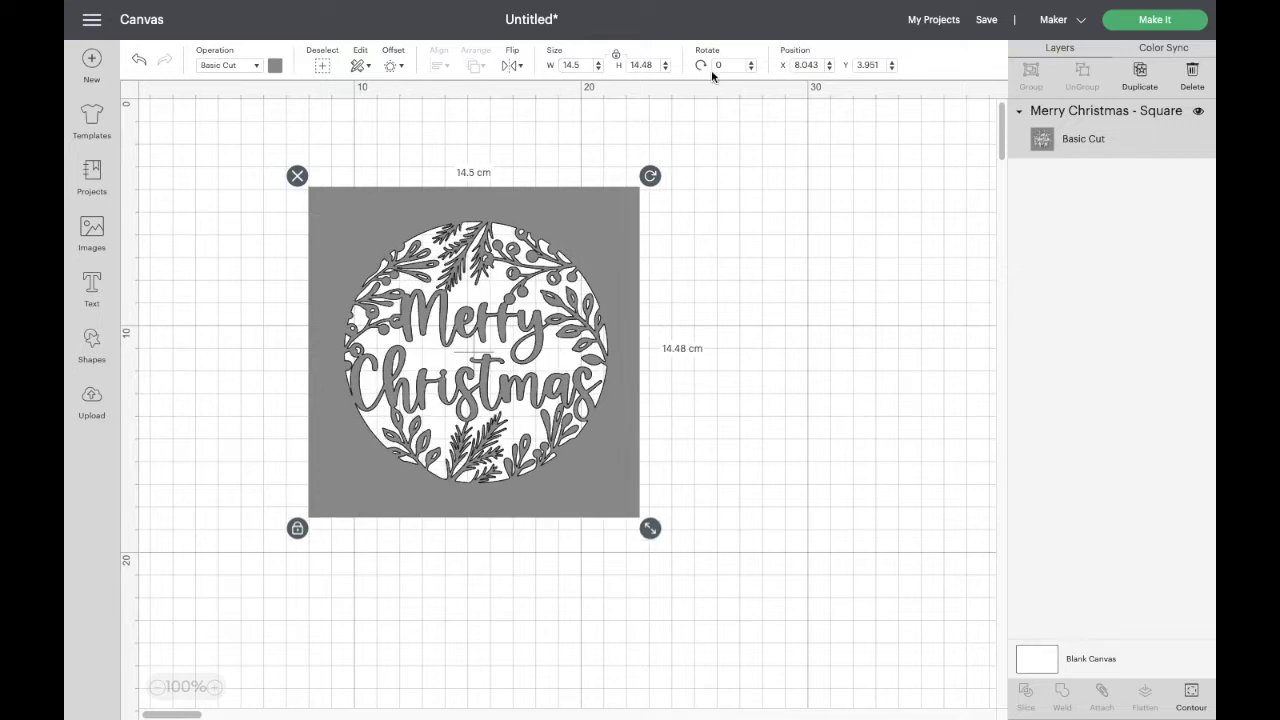
{"action": "left_click", "coordinate": [616, 54]}
{"action": "left_click", "coordinate": [652, 64]}
{"action": "key", "text": "BackSpace"}
{"action": "type", "text": "5"}
{"action": "key", "text": "Return"}
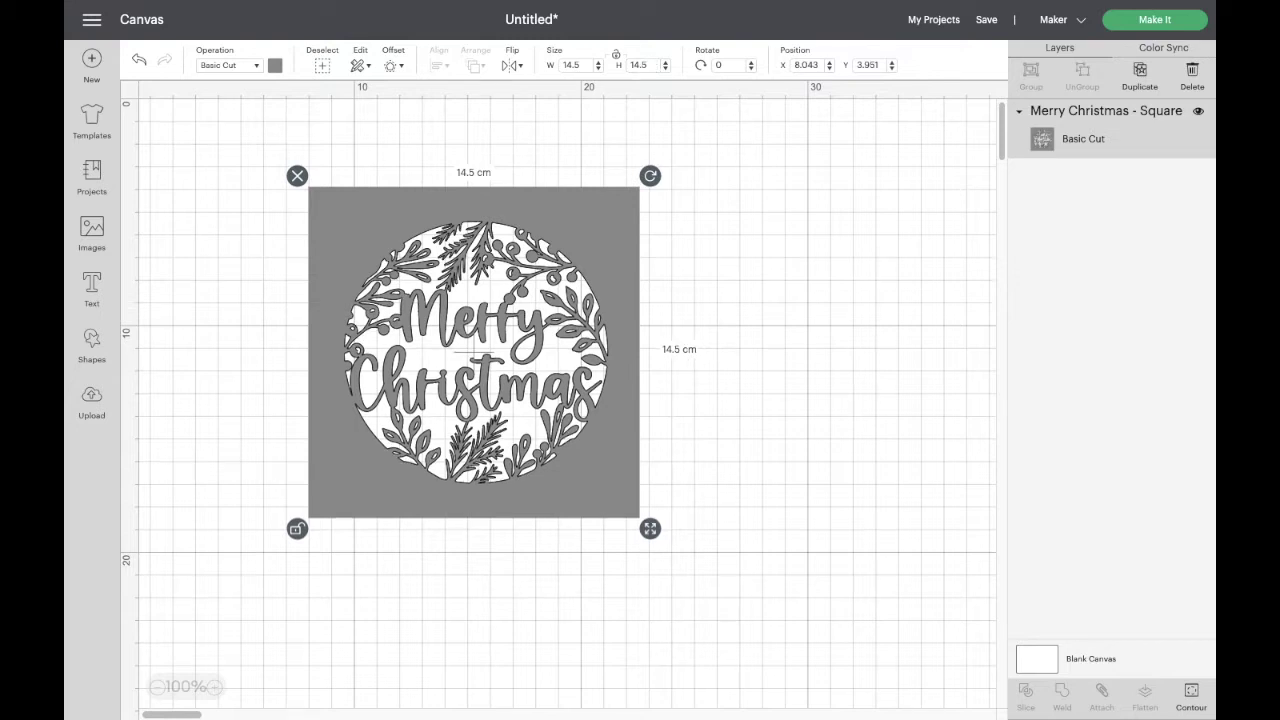
{"action": "left_click", "coordinate": [617, 56]}
{"action": "left_click", "coordinate": [1146, 20]}
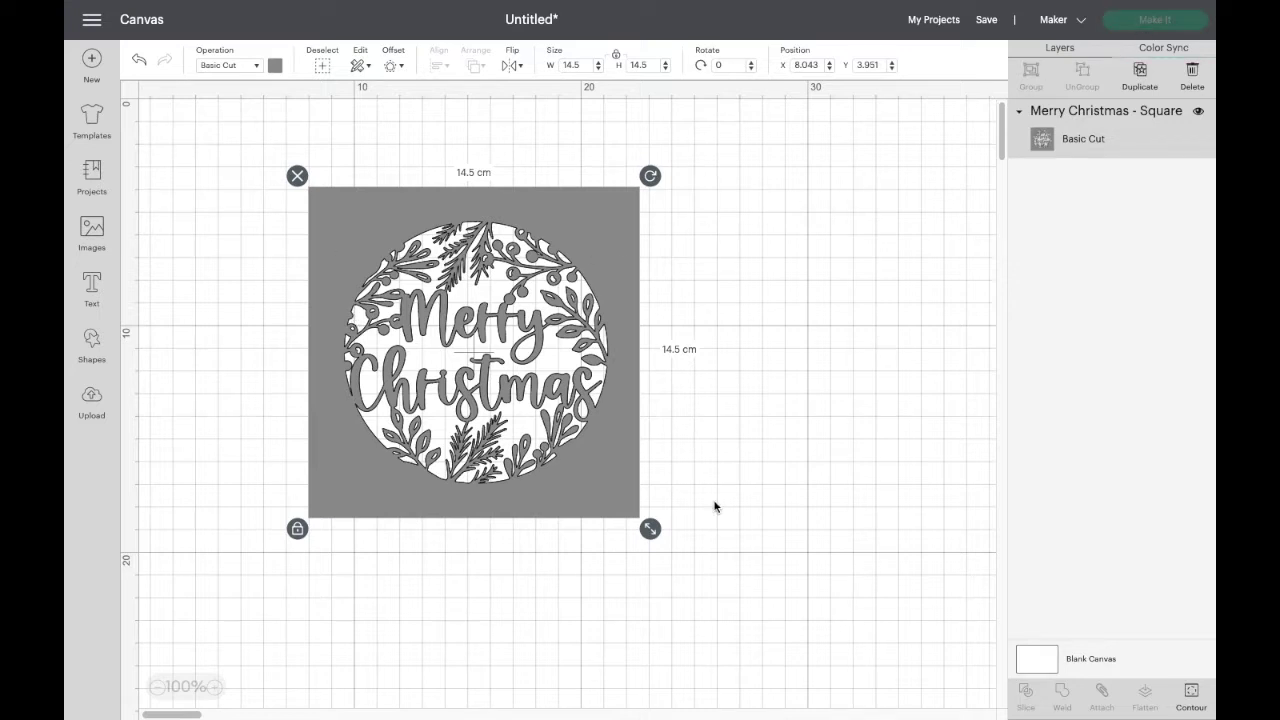
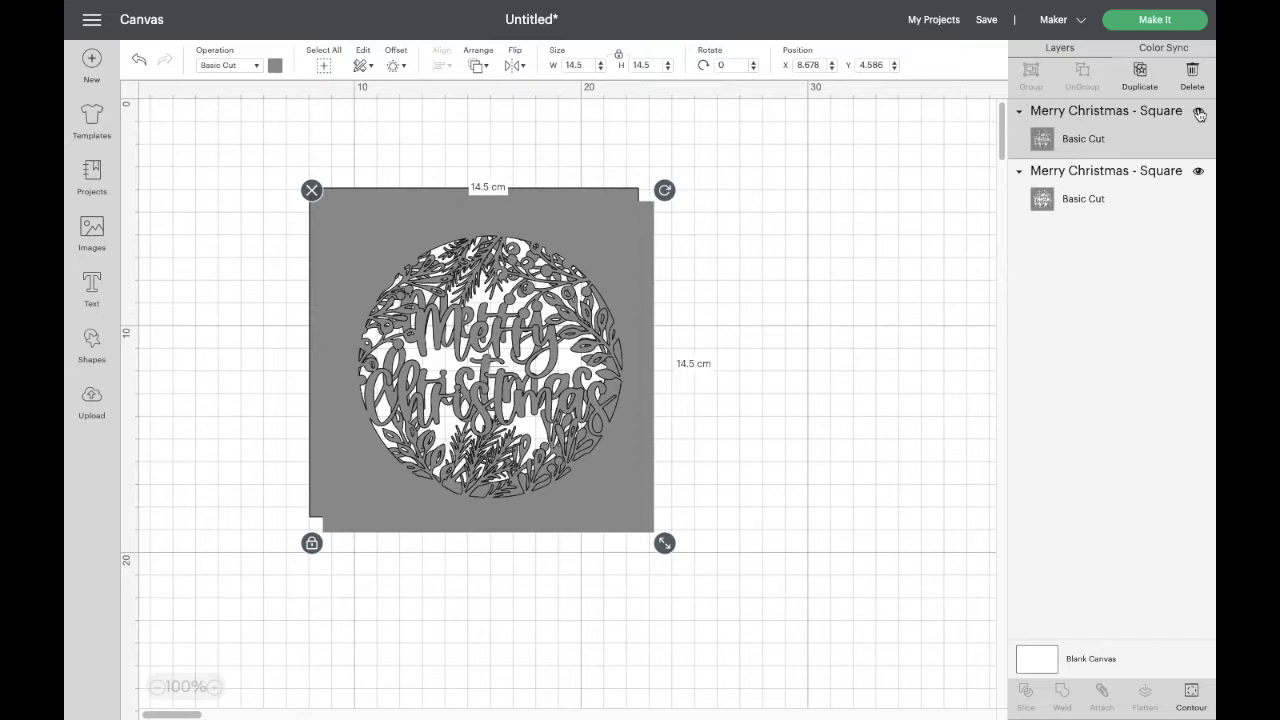
Step: Hide the offset duplicate of the Merry Christmas square and reposition the visible original fully within the canvas view
{"action": "left_click", "coordinate": [1199, 112]}
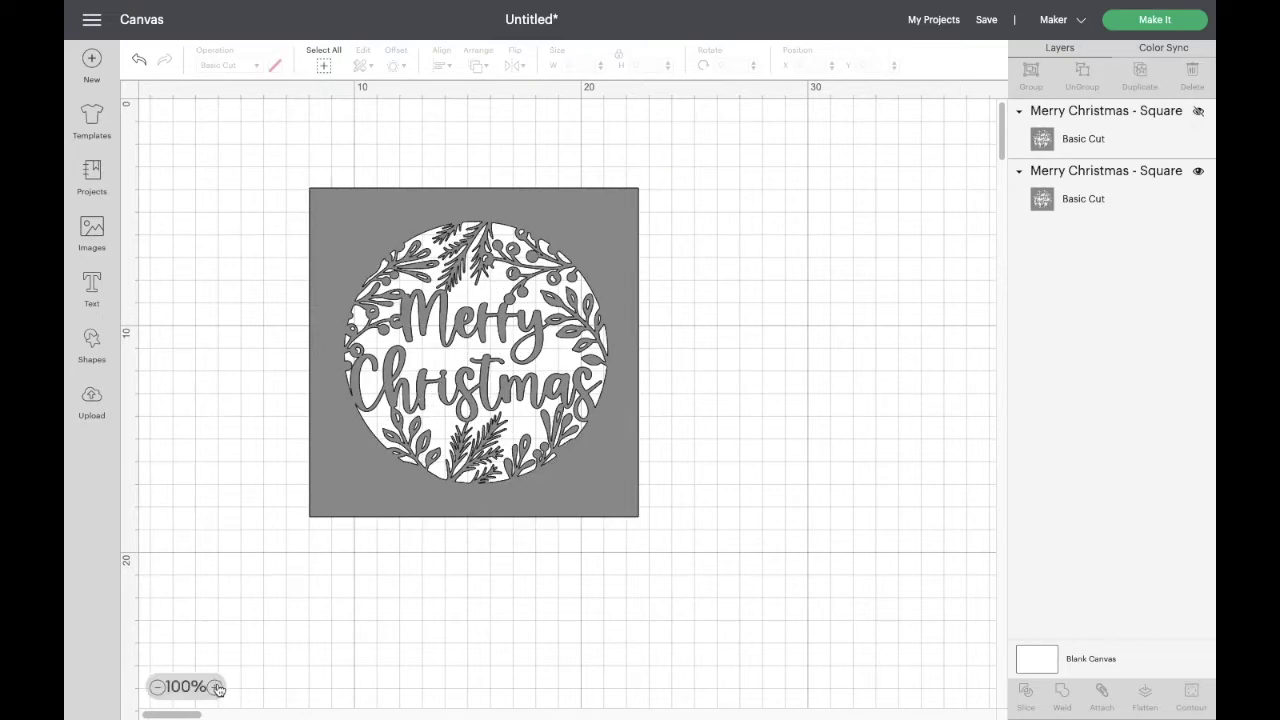
{"action": "left_click", "coordinate": [157, 687]}
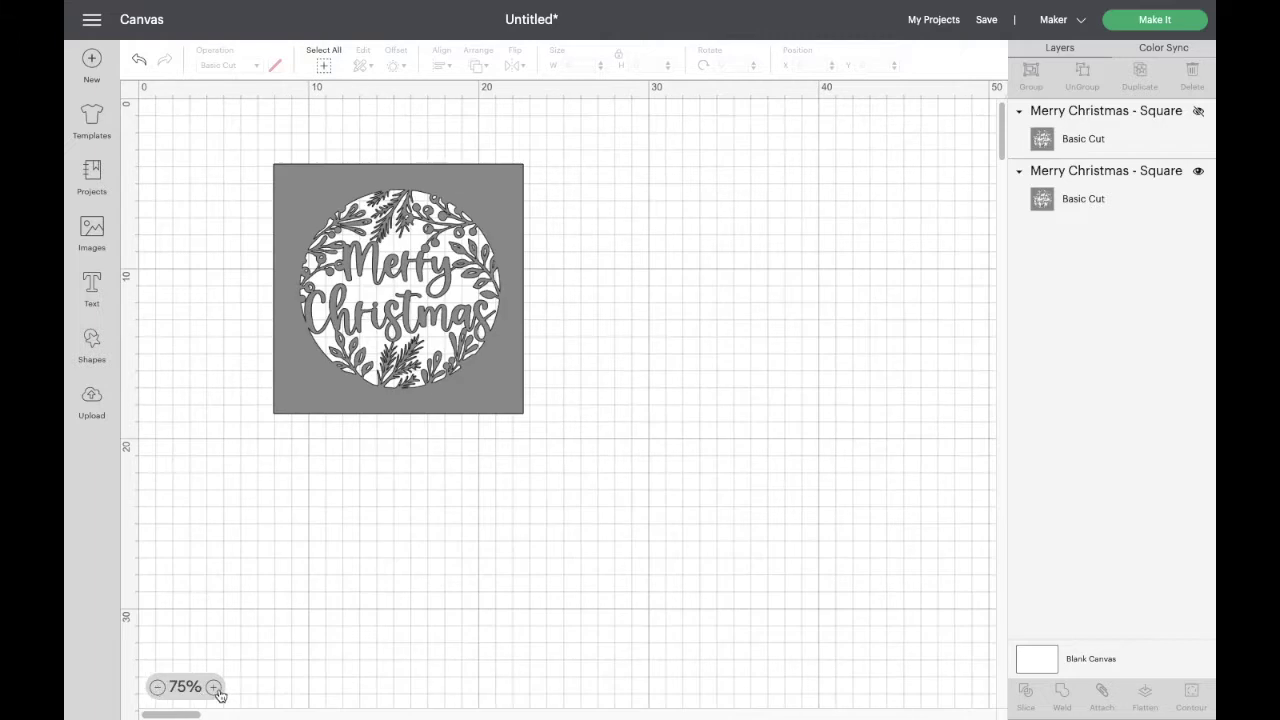
{"action": "left_click", "coordinate": [214, 687]}
{"action": "left_click", "coordinate": [214, 687]}
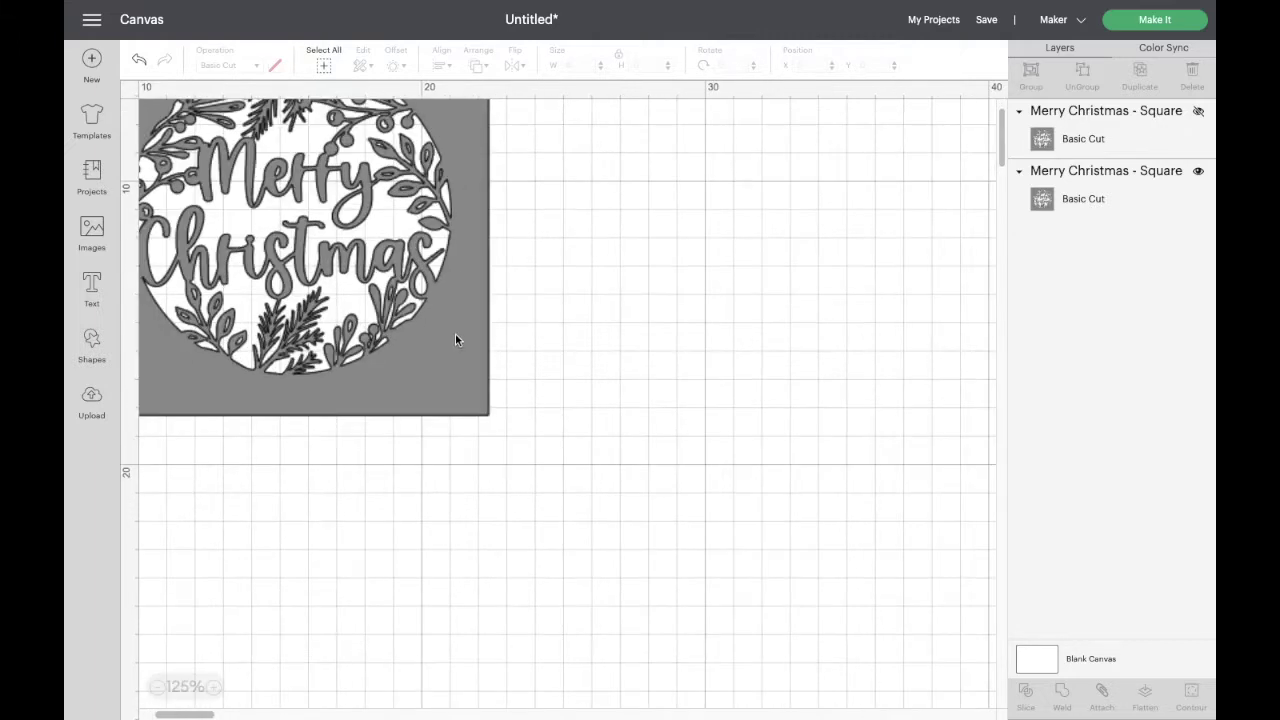
{"action": "left_click_drag", "start_coordinate": [455, 340], "coordinate": [651, 429]}
{"action": "left_click_drag", "start_coordinate": [614, 481], "coordinate": [621, 535]}
{"action": "left_click", "coordinate": [819, 566]}
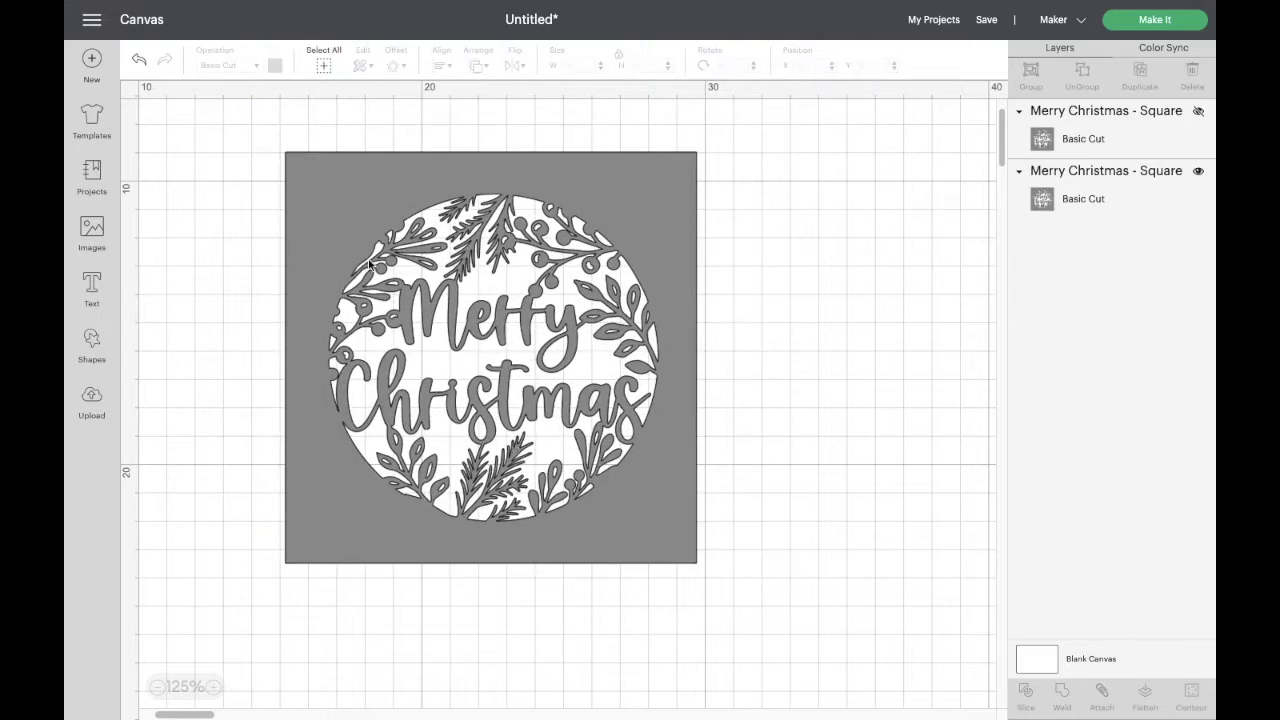
Step: Add a circle shape, enlarge it to about 13.2 cm and place it over the Merry Christmas cut-out, inside the square's edges
{"action": "left_click", "coordinate": [91, 338]}
{"action": "left_click", "coordinate": [211, 190]}
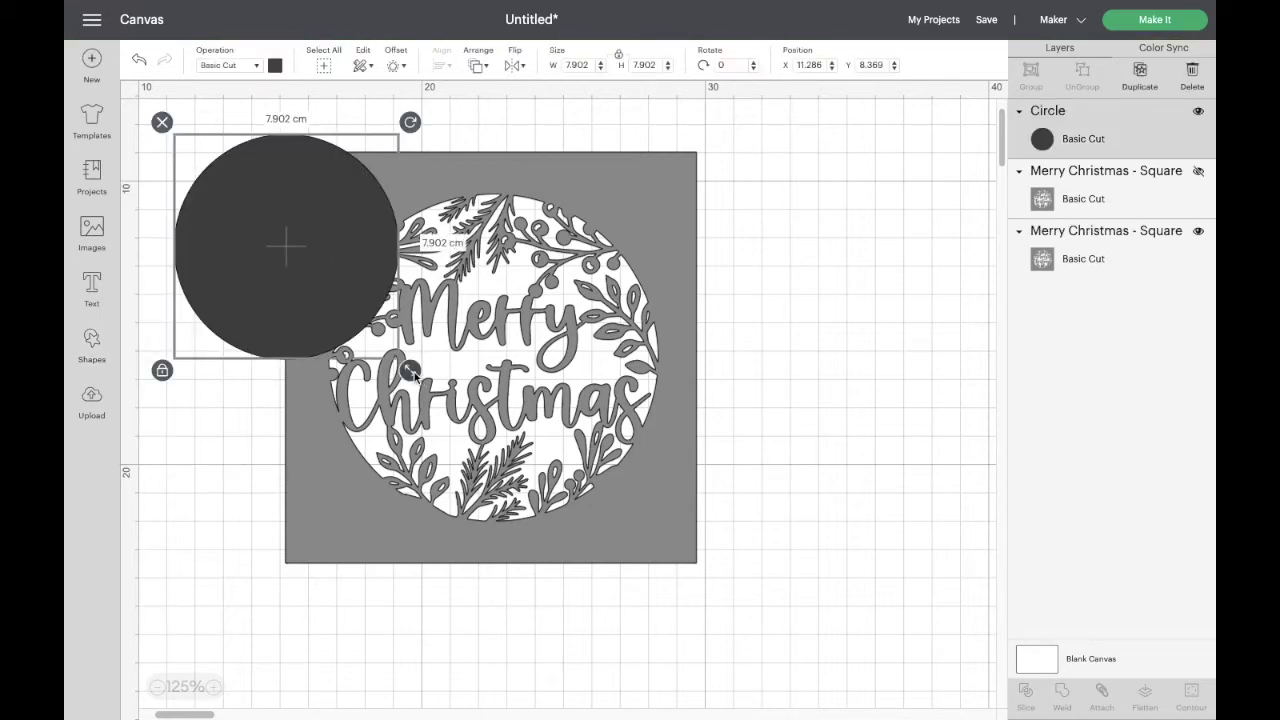
{"action": "left_click_drag", "start_coordinate": [414, 372], "coordinate": [533, 394]}
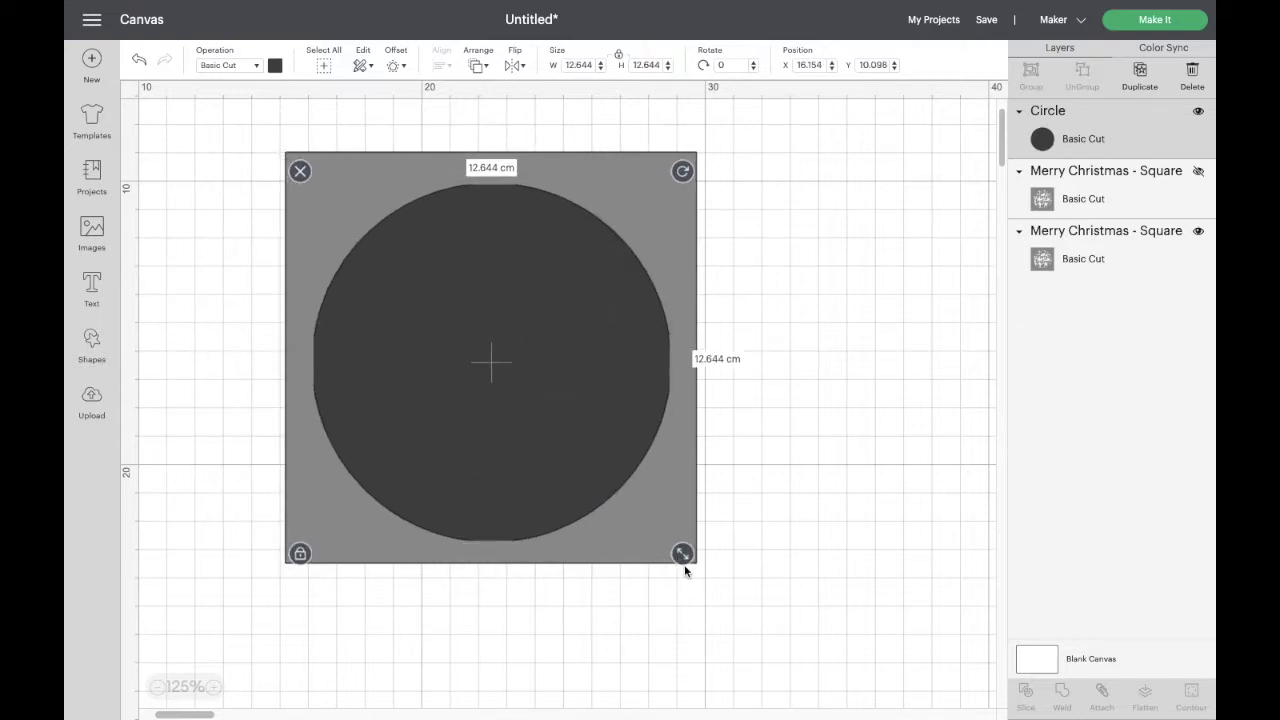
{"action": "left_click_drag", "start_coordinate": [682, 559], "coordinate": [698, 570]}
{"action": "left_click_drag", "start_coordinate": [611, 471], "coordinate": [606, 463]}
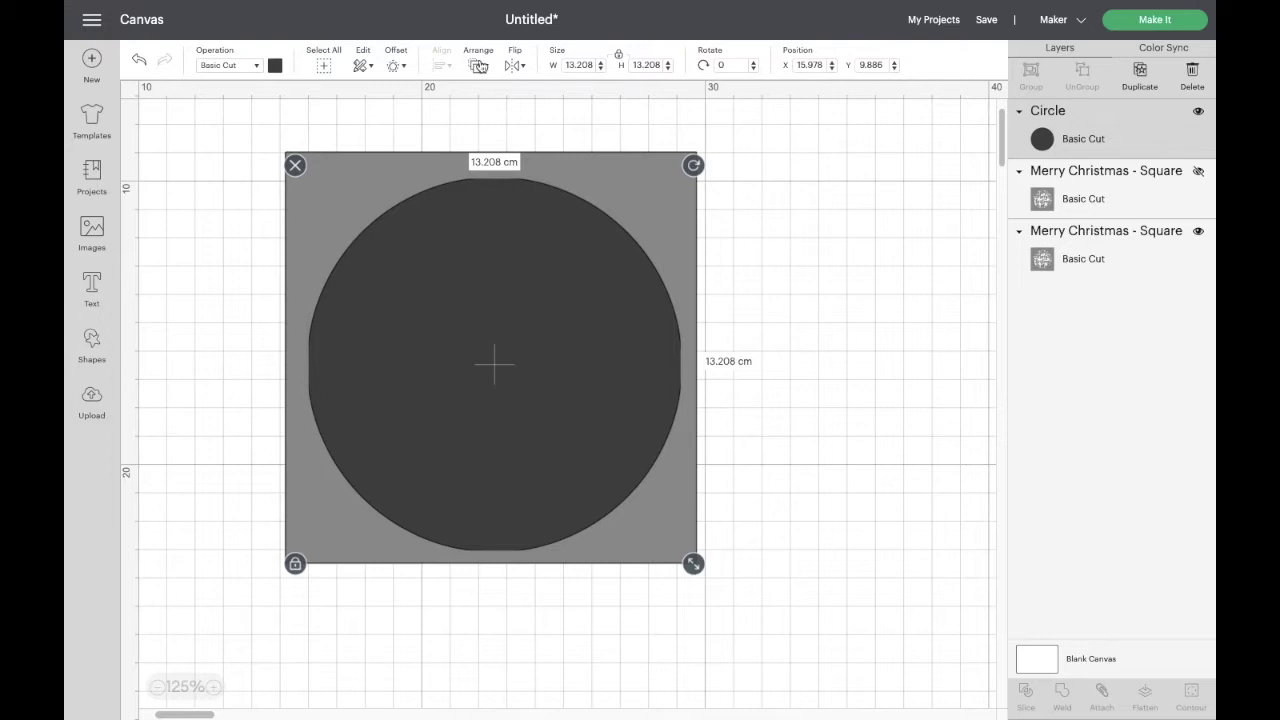
Step: Send the circle behind the Merry Christmas square and center the two visible shapes on each other
{"action": "left_click", "coordinate": [480, 66]}
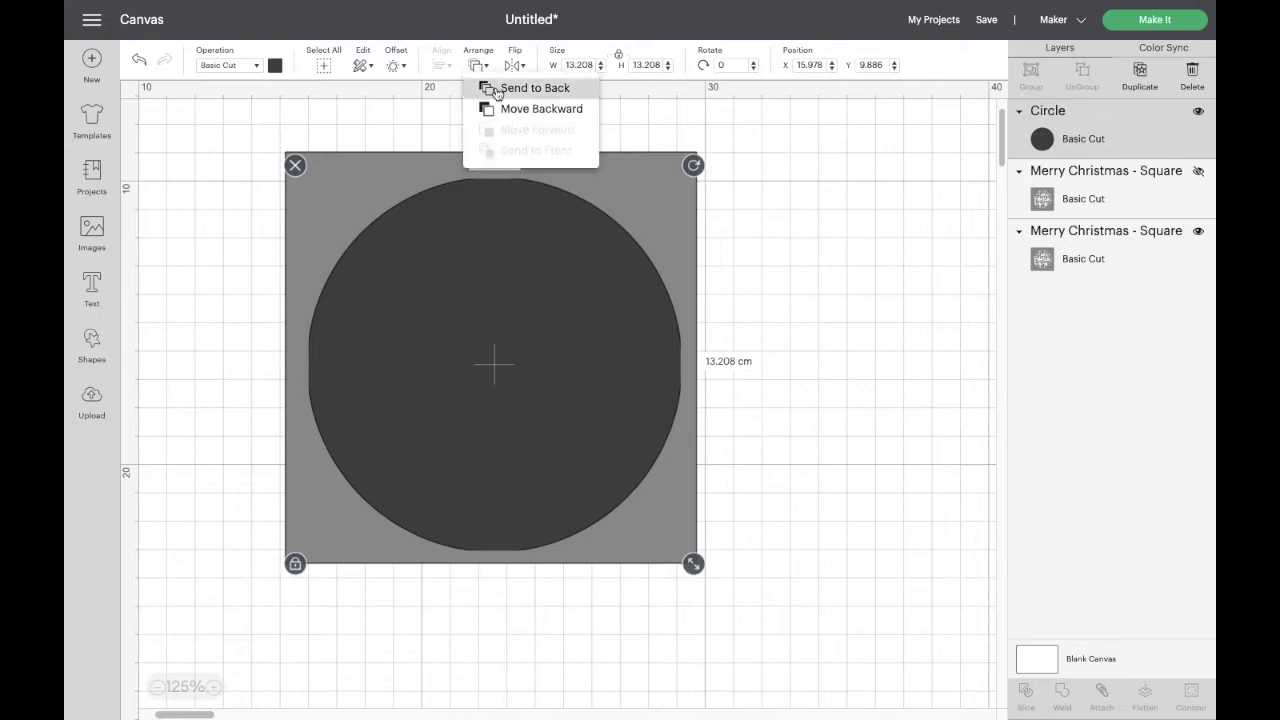
{"action": "left_click", "coordinate": [497, 89]}
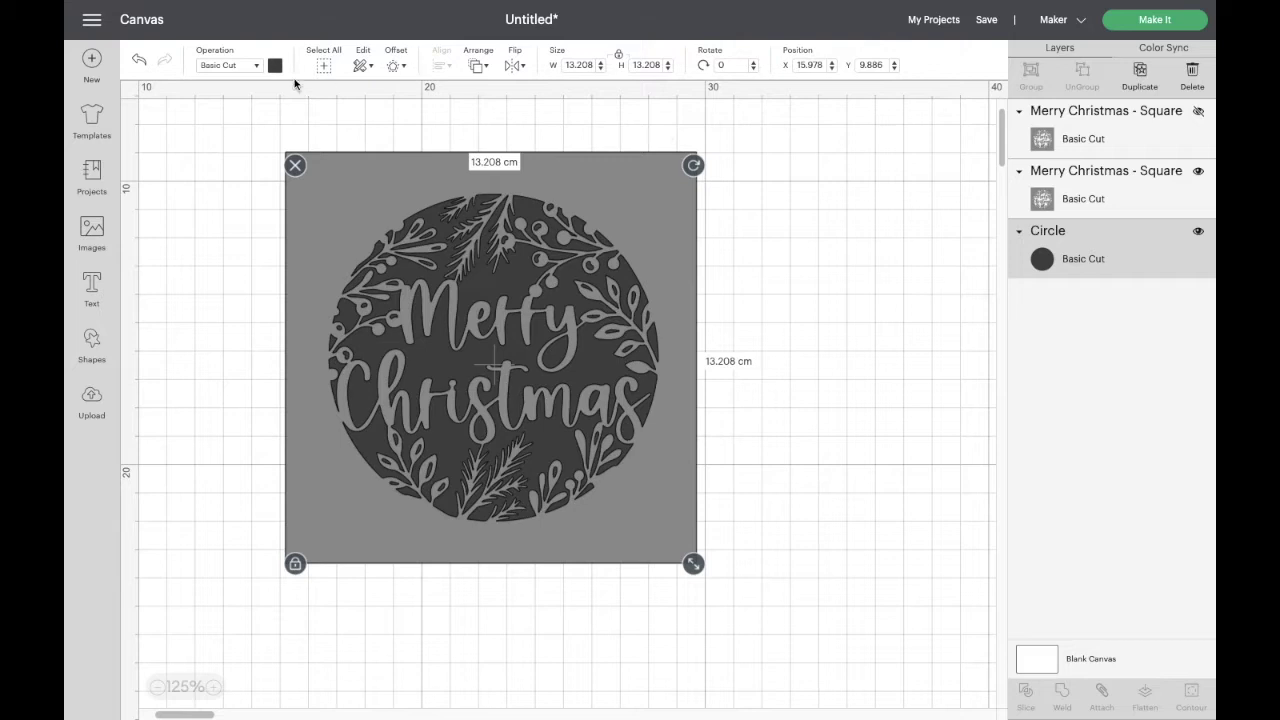
{"action": "left_click", "coordinate": [323, 66]}
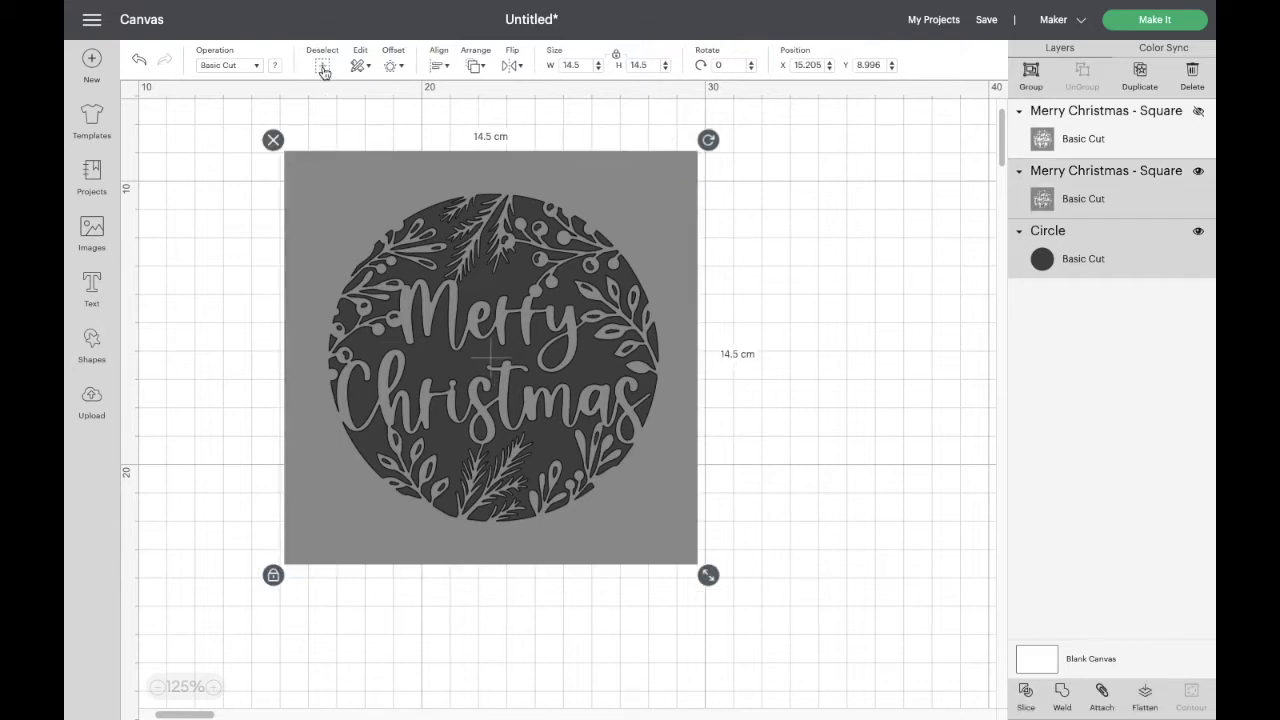
{"action": "left_click", "coordinate": [443, 68]}
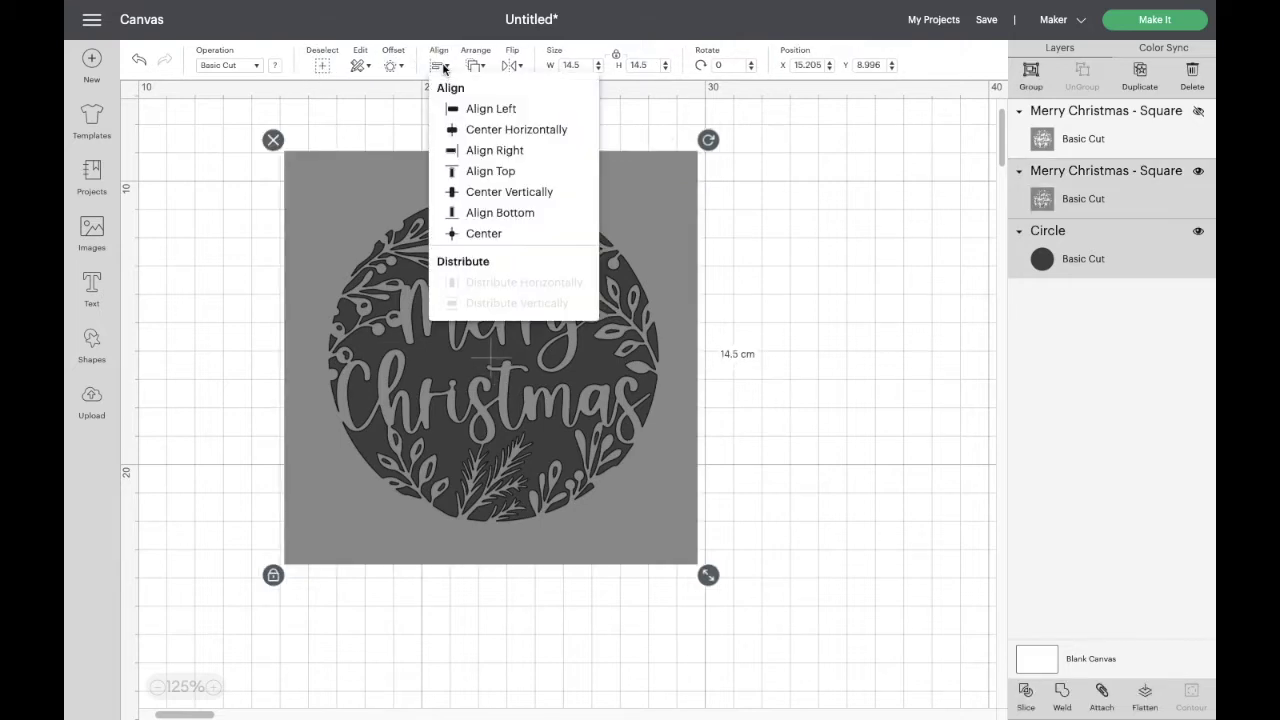
{"action": "left_click", "coordinate": [465, 236]}
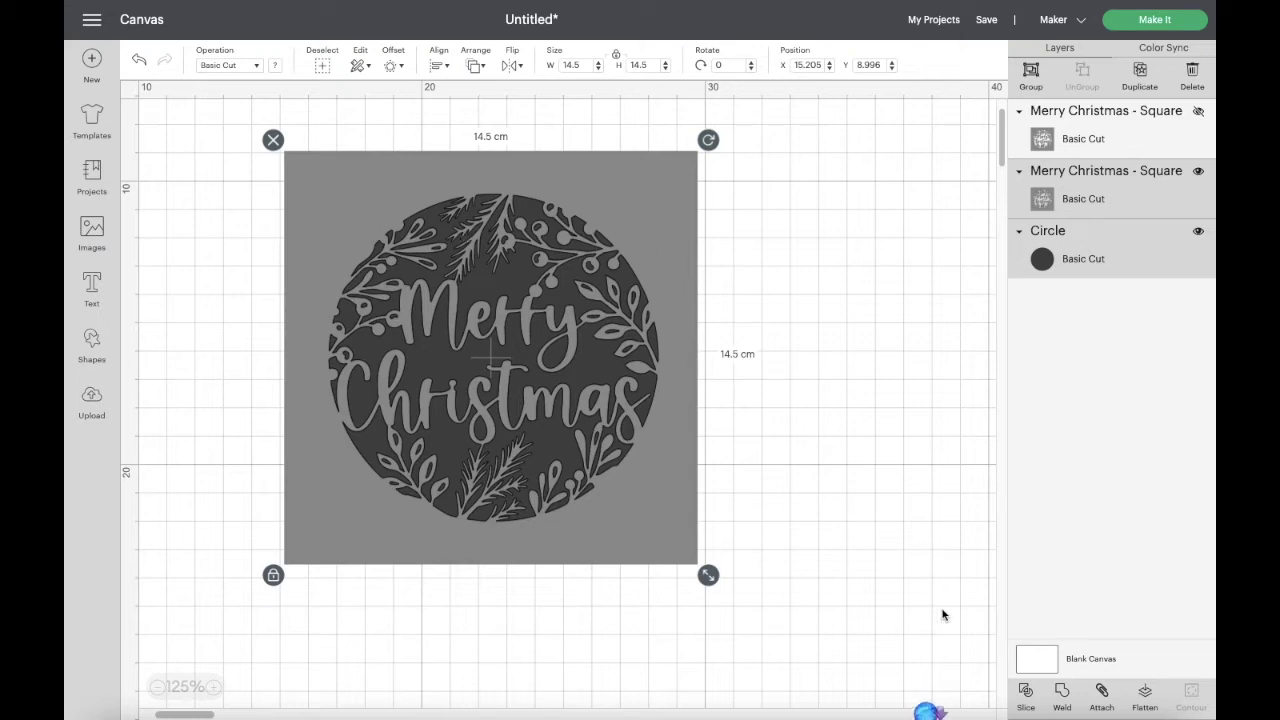
Step: Slice the Merry Christmas square with the circle and delete the leftover outer square frame
{"action": "left_click", "coordinate": [1027, 693]}
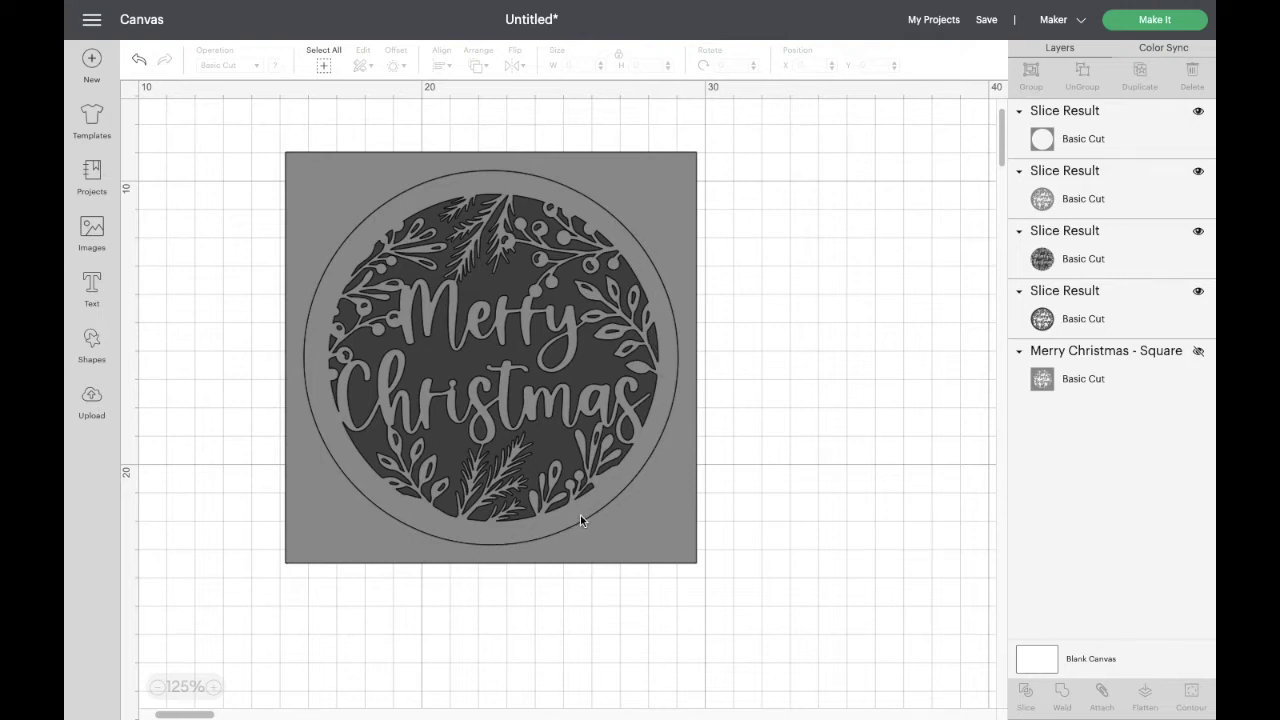
{"action": "left_click_drag", "start_coordinate": [657, 536], "coordinate": [1004, 491]}
{"action": "left_click_drag", "start_coordinate": [714, 166], "coordinate": [797, 271]}
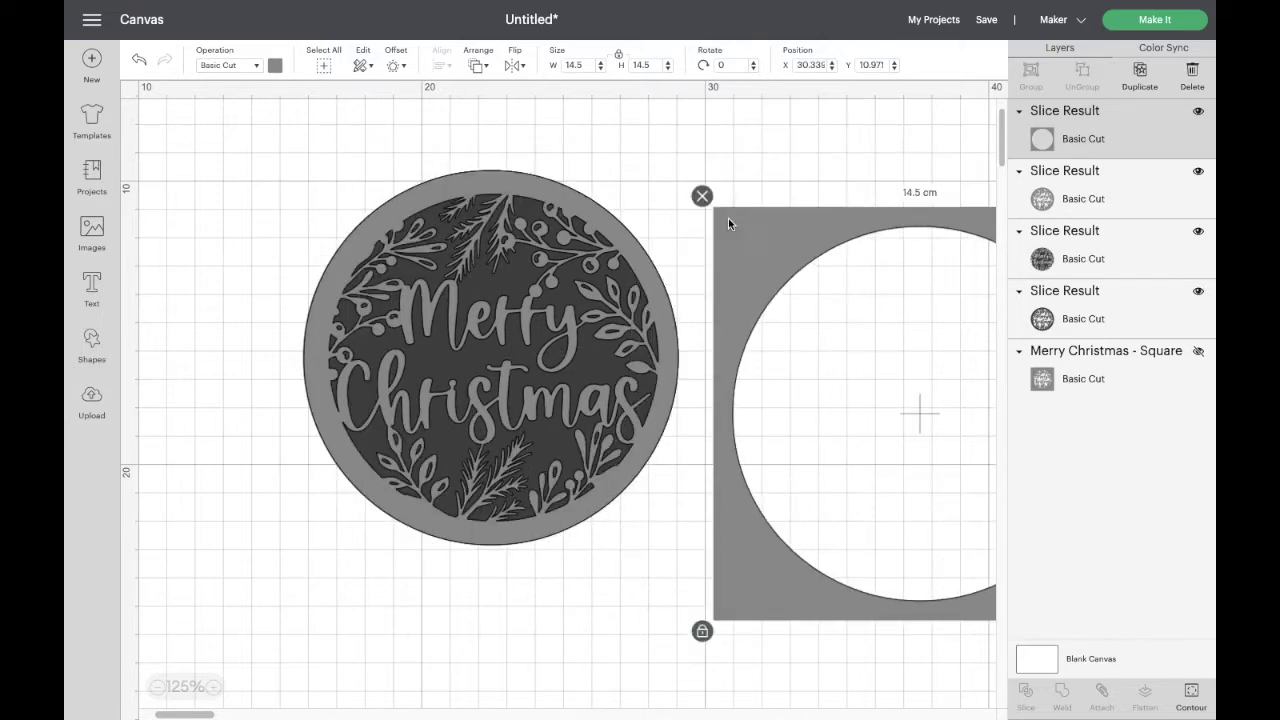
{"action": "left_click", "coordinate": [702, 197]}
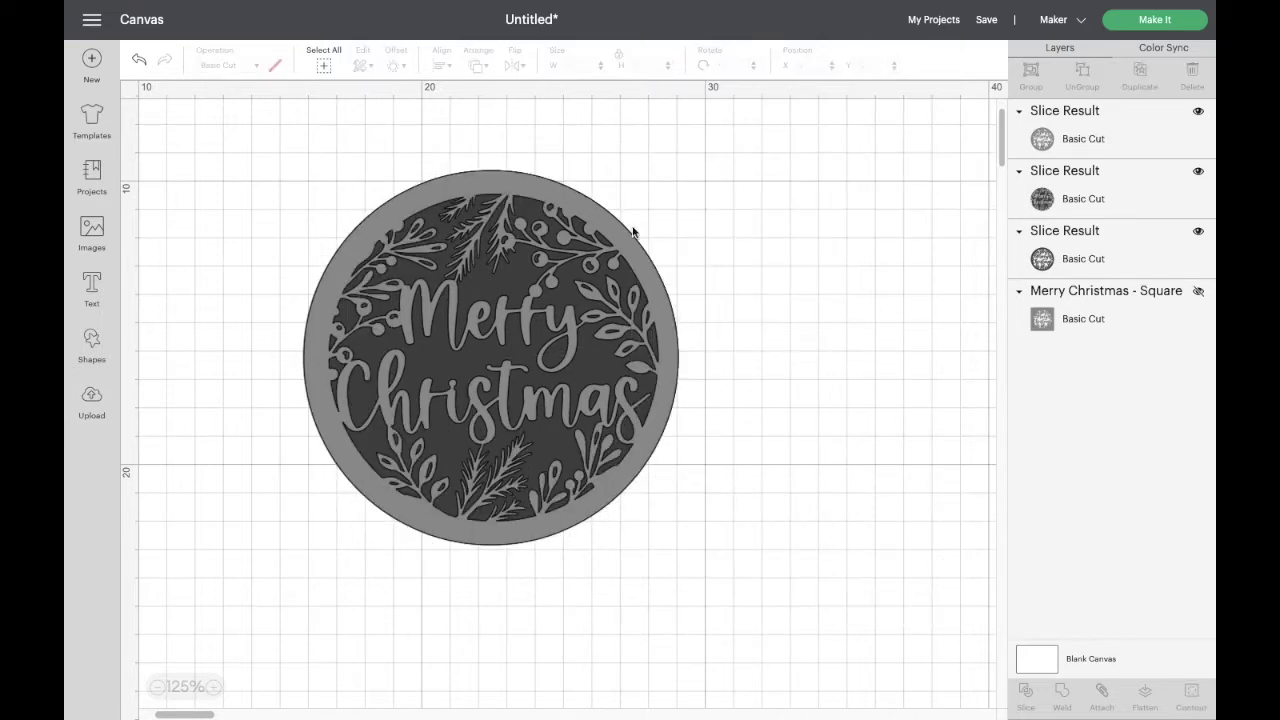
Step: Pull the light grey round Merry Christmas cut-out aside and delete the loose dark inner background piece
{"action": "left_click_drag", "start_coordinate": [618, 262], "coordinate": [1066, 200]}
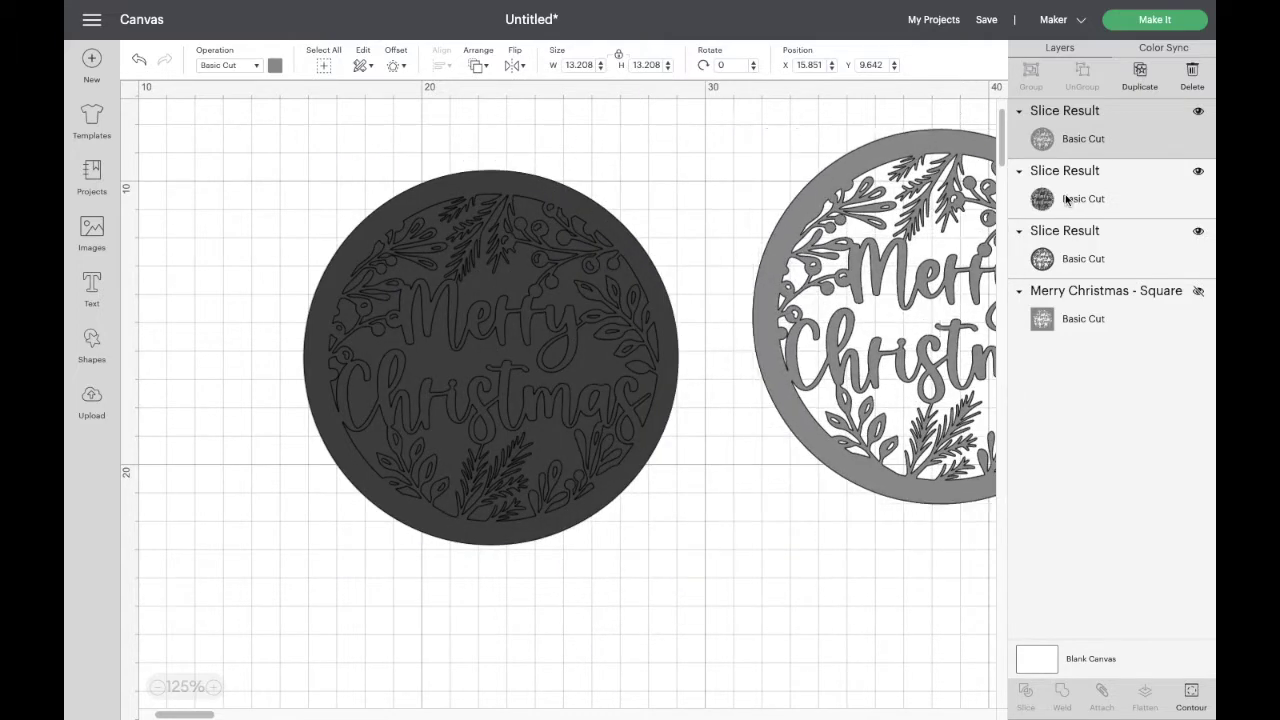
{"action": "left_click_drag", "start_coordinate": [570, 293], "coordinate": [505, 690]}
{"action": "left_click", "coordinate": [410, 663]}
{"action": "left_click", "coordinate": [247, 575]}
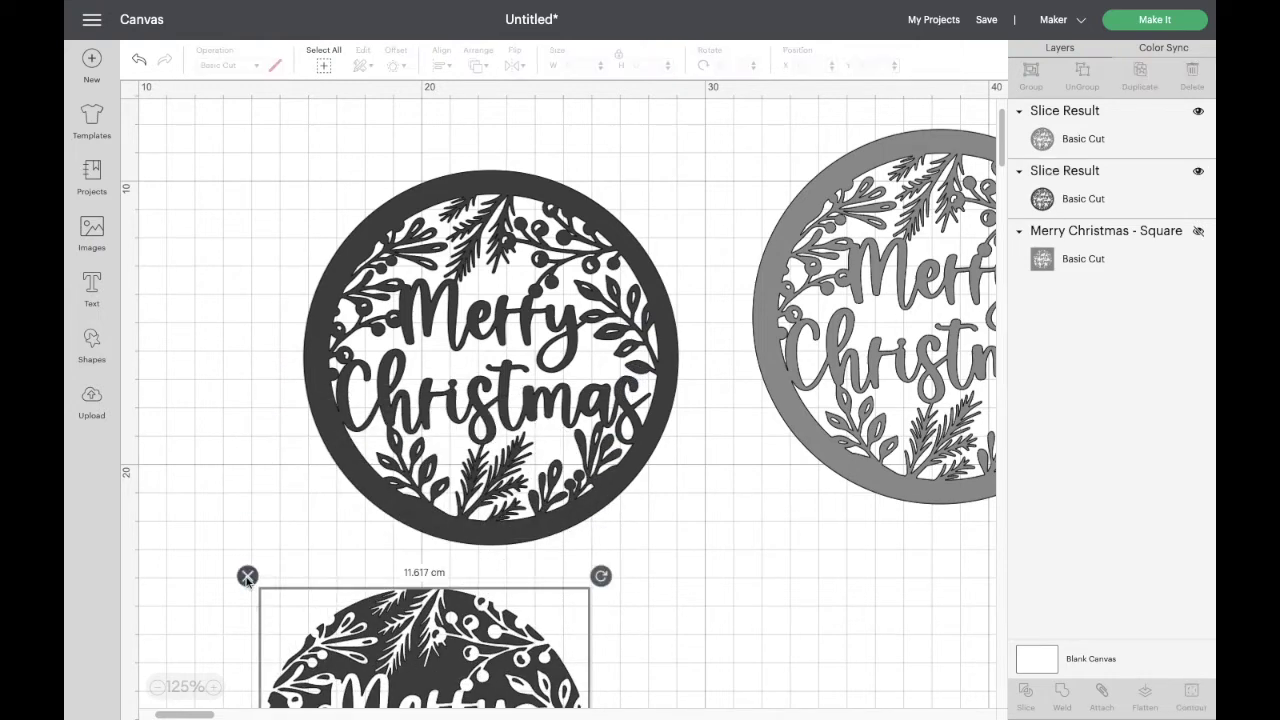
Step: Arrange the dark and light grey round Merry Christmas pieces side by side, with the dark one fully in view
{"action": "left_click_drag", "start_coordinate": [410, 425], "coordinate": [245, 355]}
{"action": "left_click_drag", "start_coordinate": [921, 351], "coordinate": [755, 348]}
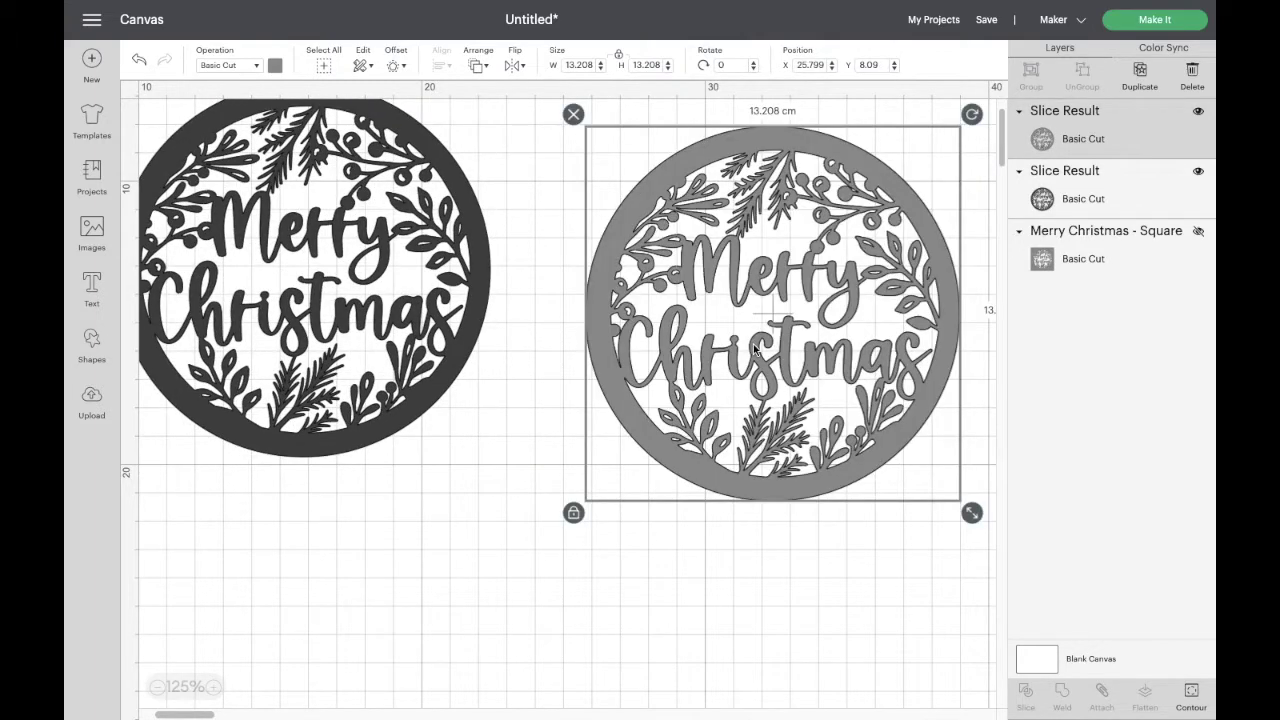
{"action": "left_click_drag", "start_coordinate": [755, 348], "coordinate": [953, 375]}
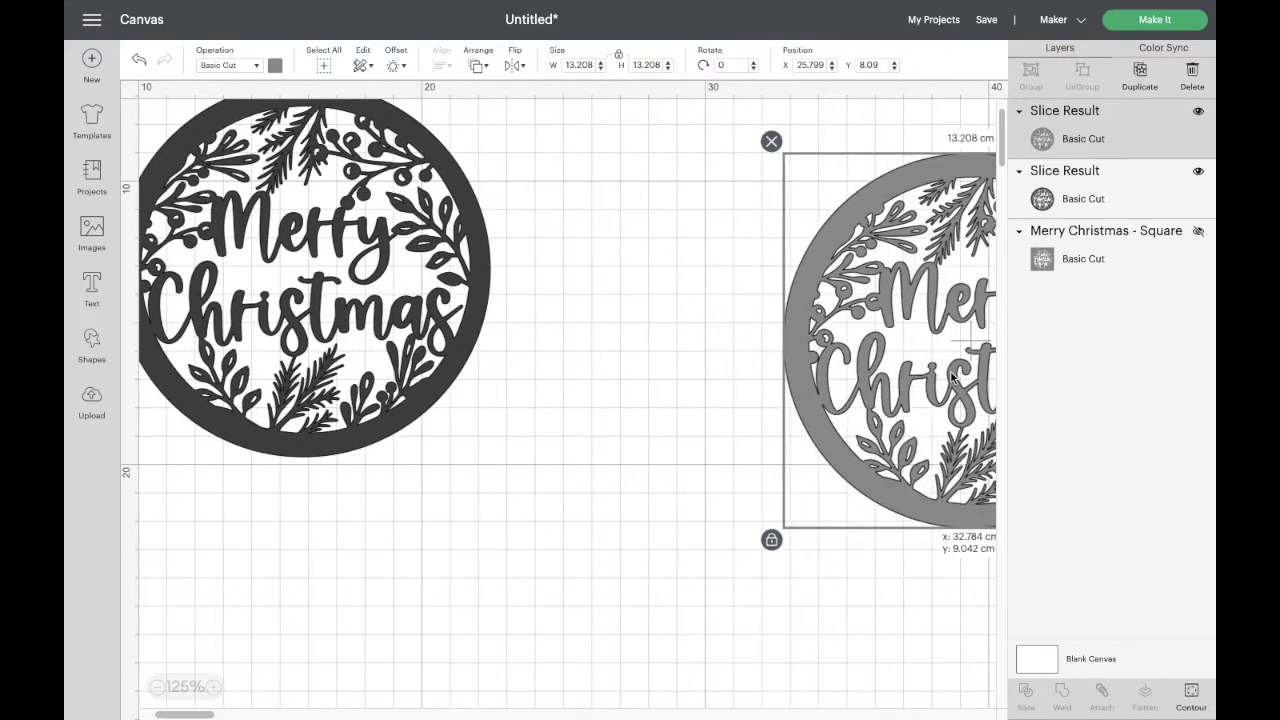
{"action": "left_click_drag", "start_coordinate": [335, 245], "coordinate": [487, 331]}
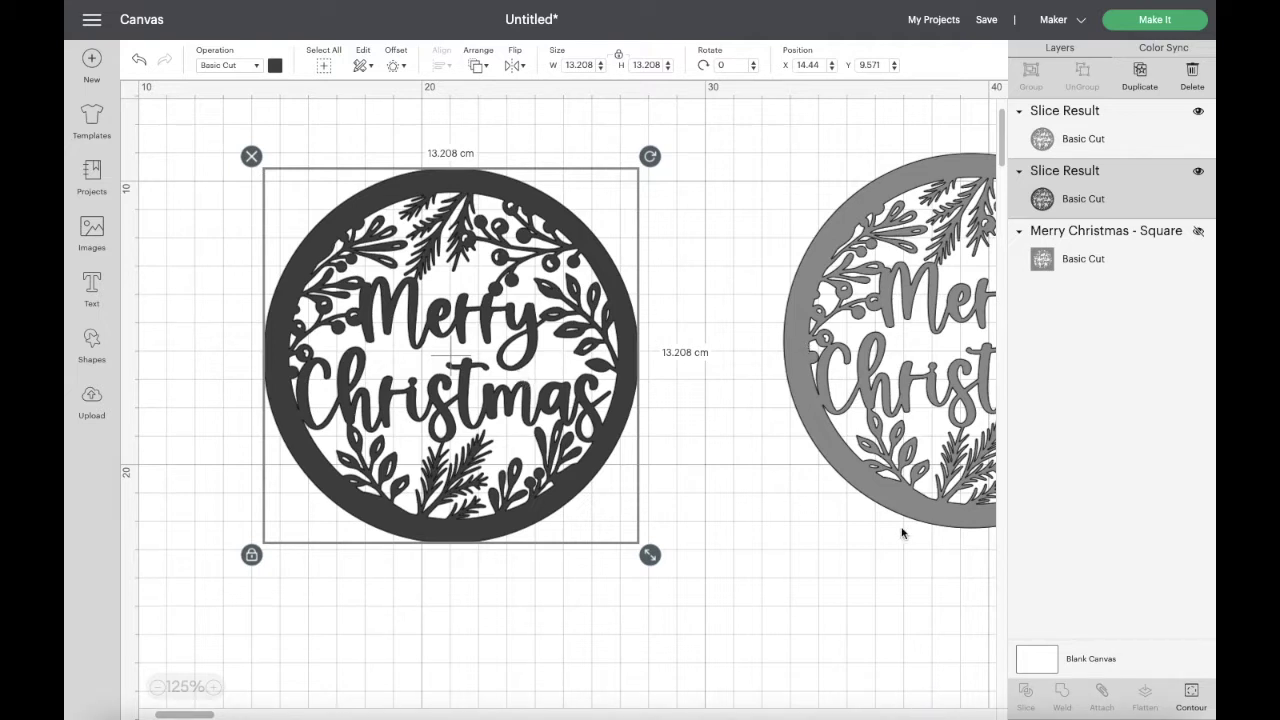
Step: Hide all contours of the dark round Merry Christmas piece to turn it into a solid backing circle
{"action": "left_click", "coordinate": [1191, 692]}
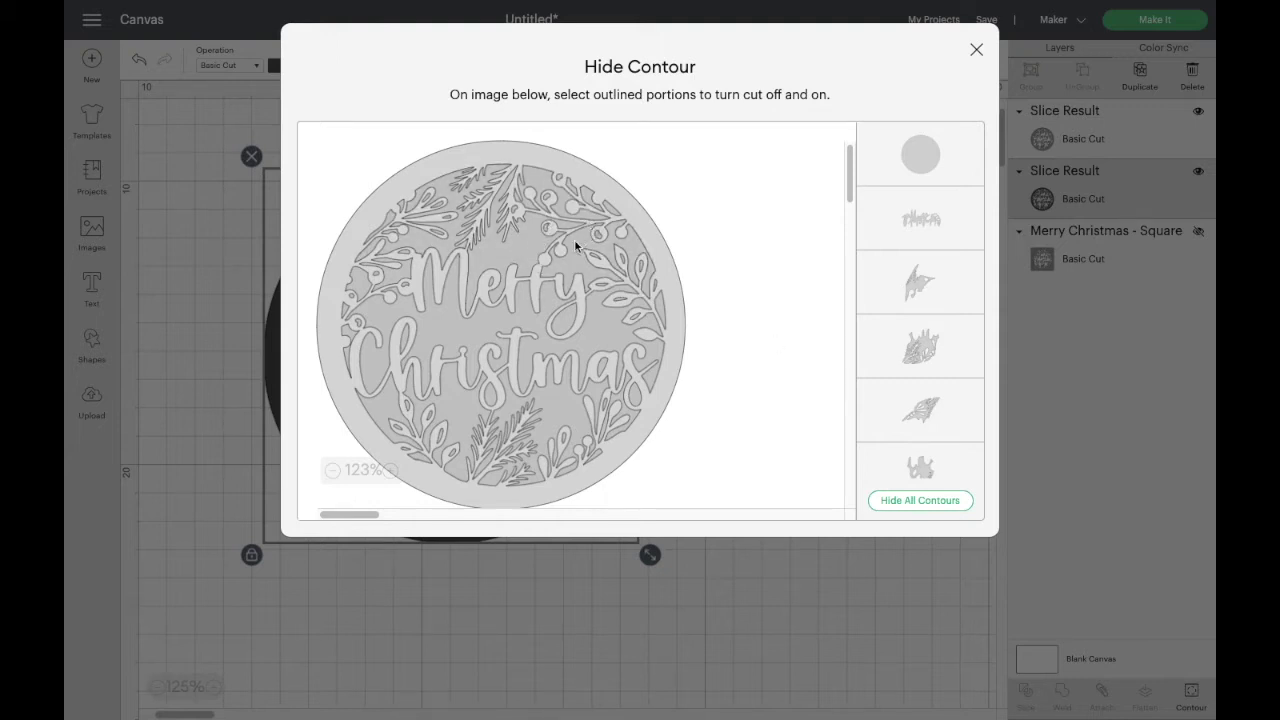
{"action": "left_click", "coordinate": [920, 500]}
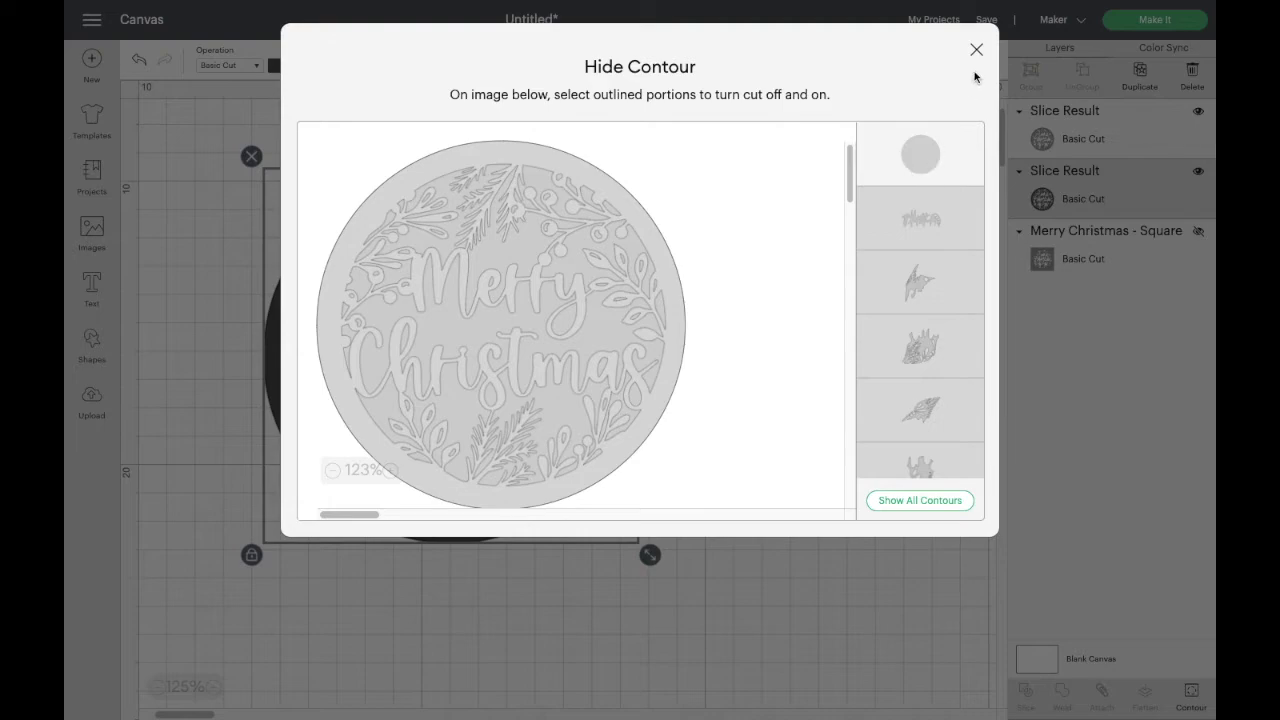
{"action": "left_click", "coordinate": [759, 592]}
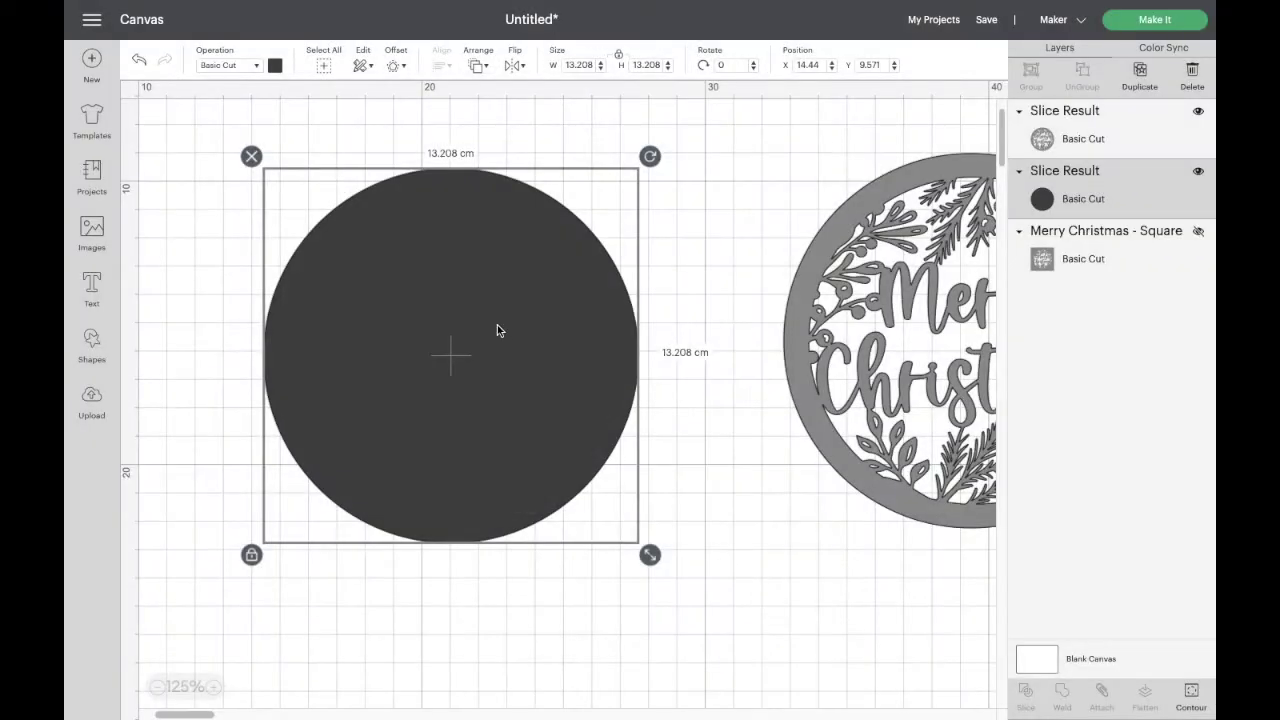
Step: Place the light grey Merry Christmas cut-out over the solid dark circle and proceed to making the project
{"action": "left_click_drag", "start_coordinate": [808, 418], "coordinate": [288, 432]}
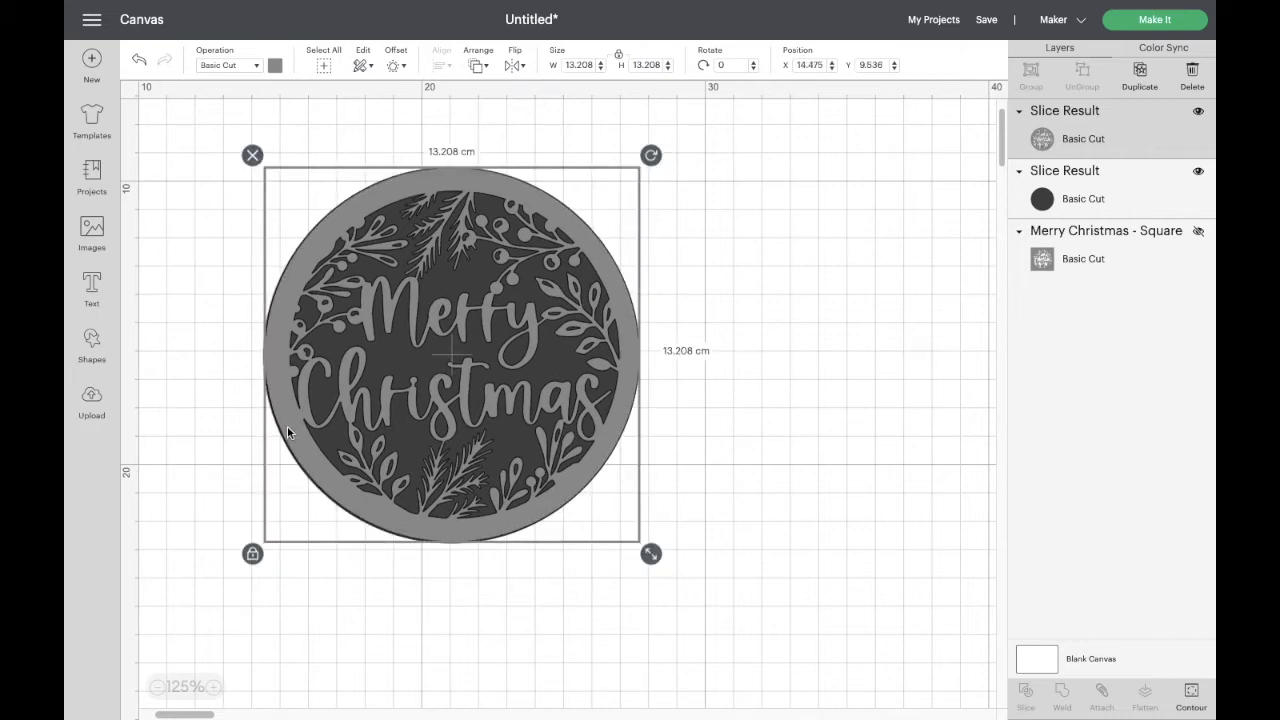
{"action": "left_click", "coordinate": [1163, 22]}
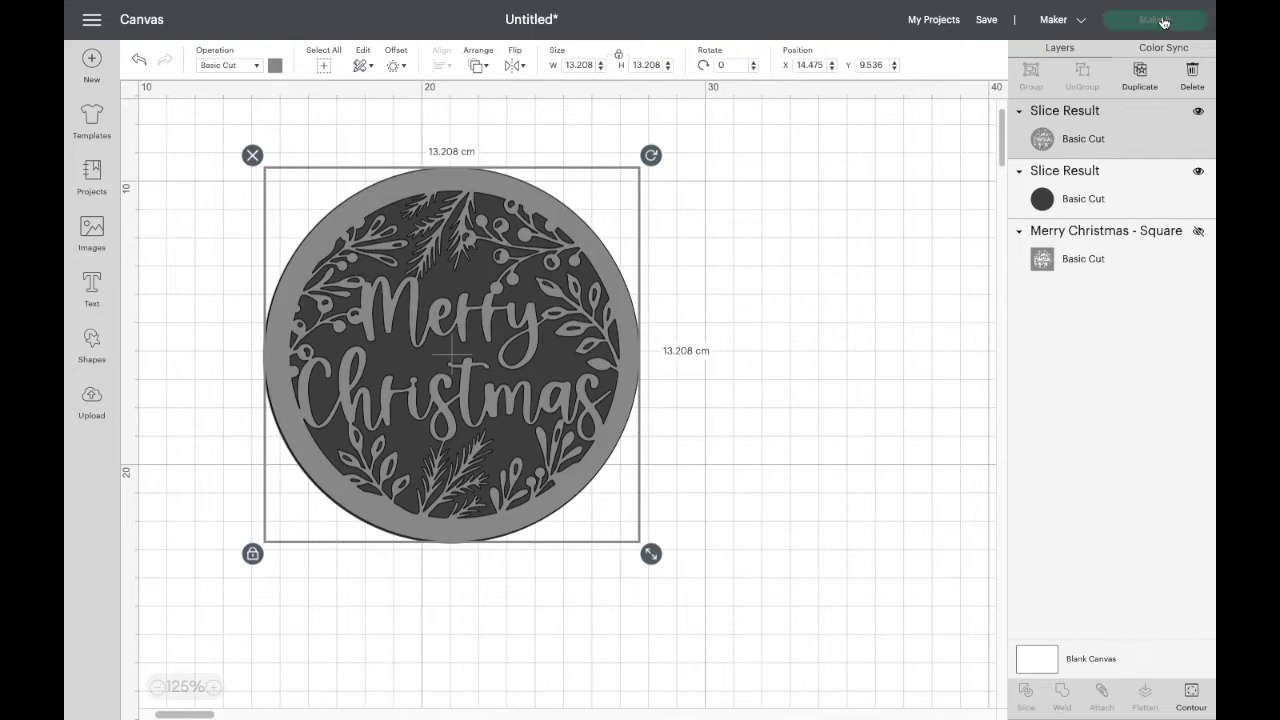